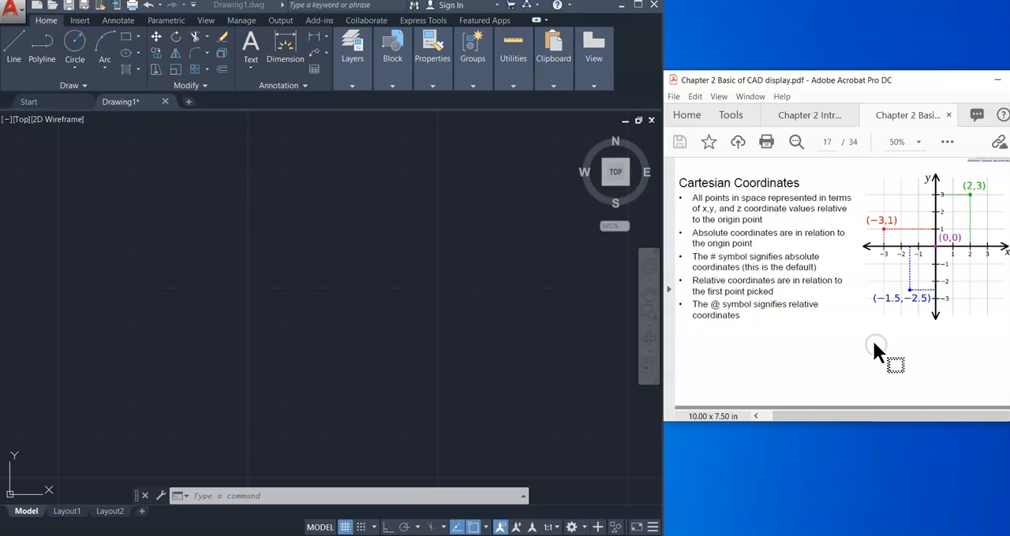
Step: Bring up the Exercise 1 (Absolute Coordinate) slide and start a line at absolute point 1,2 in the drawing
scroll(873, 339, "down", 5)
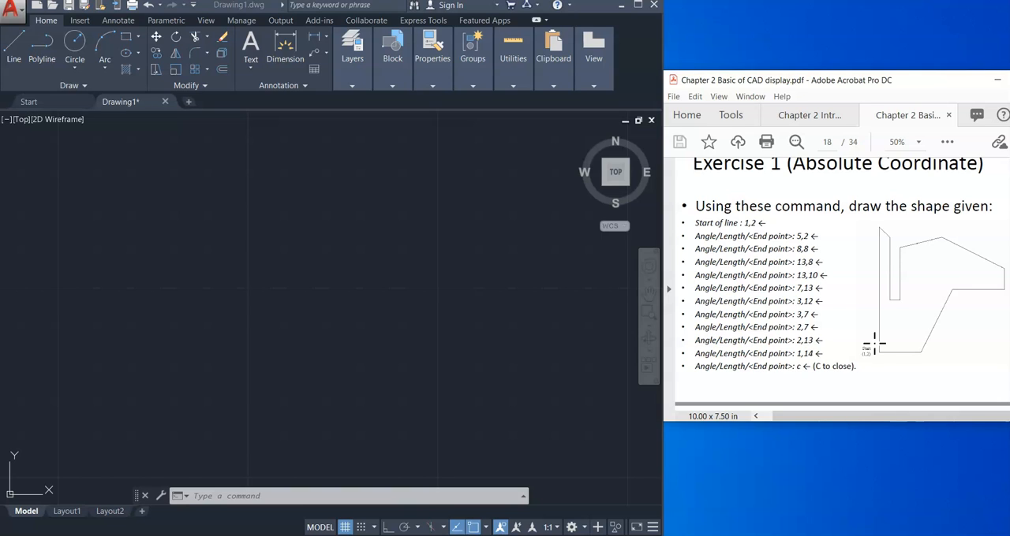
scroll(838, 268, "up", 1)
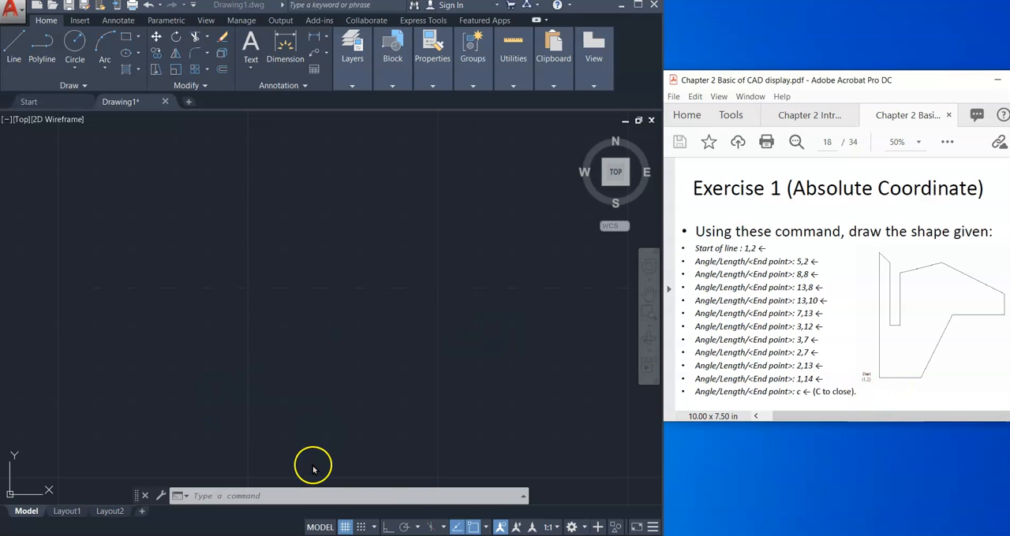
left_click(216, 494)
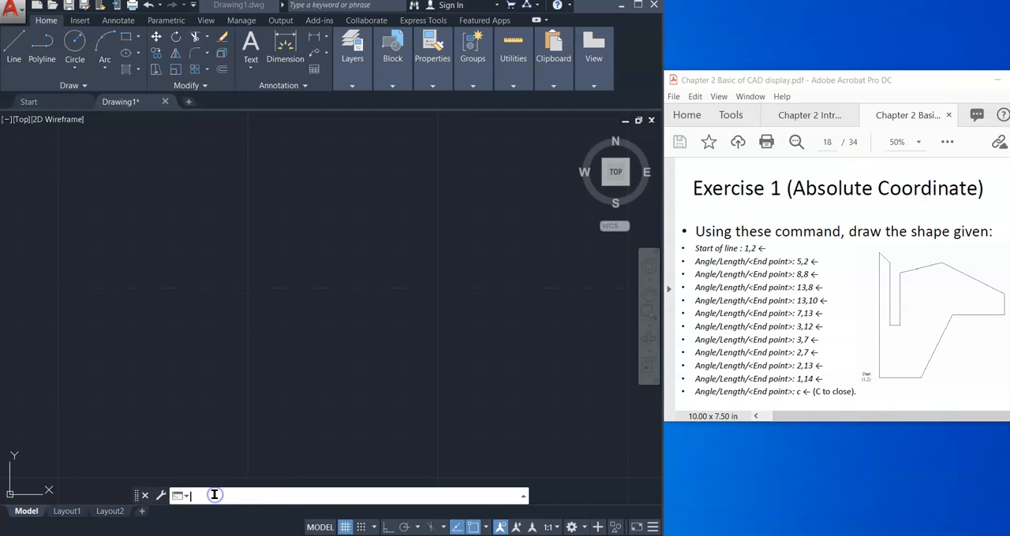
type("line")
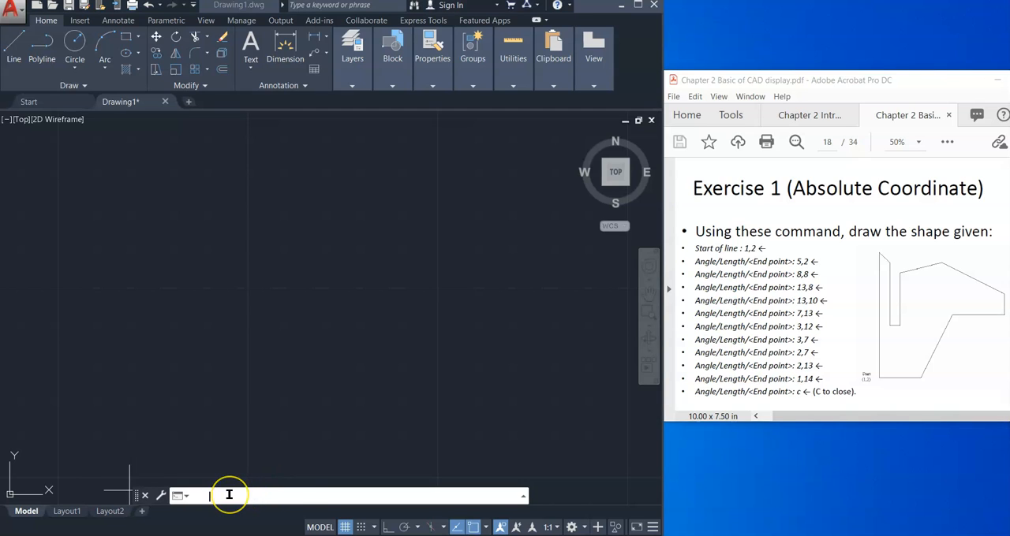
key("Return")
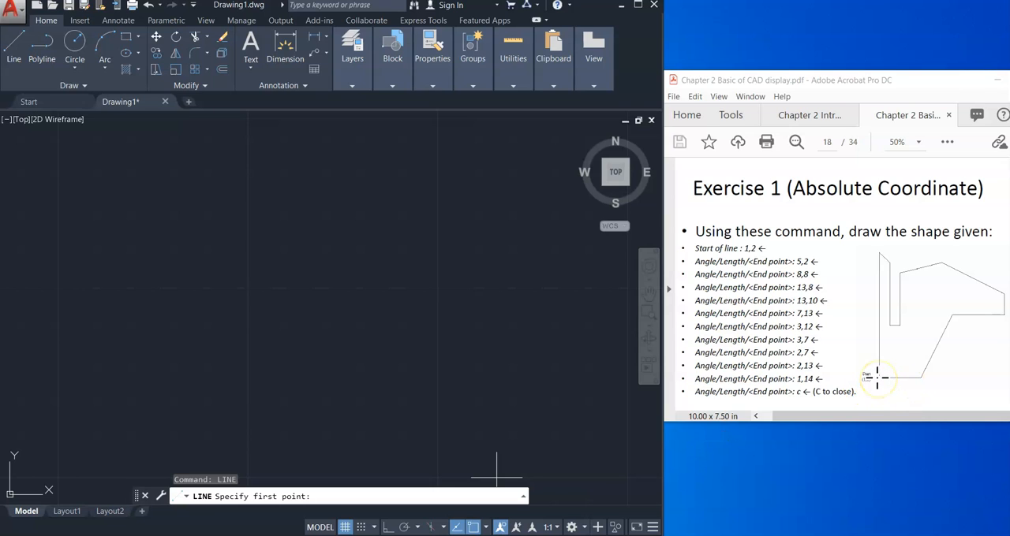
type("1,2")
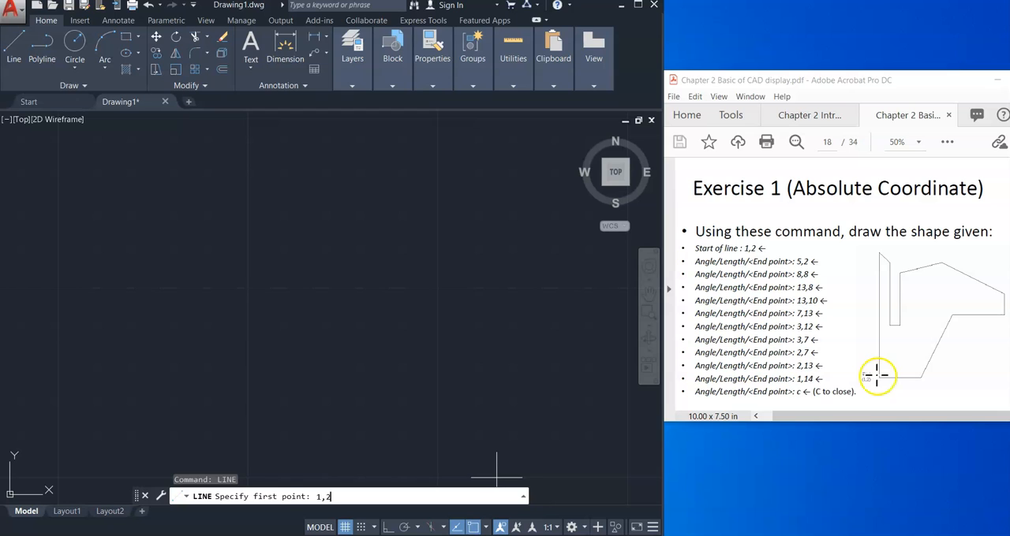
key("Return")
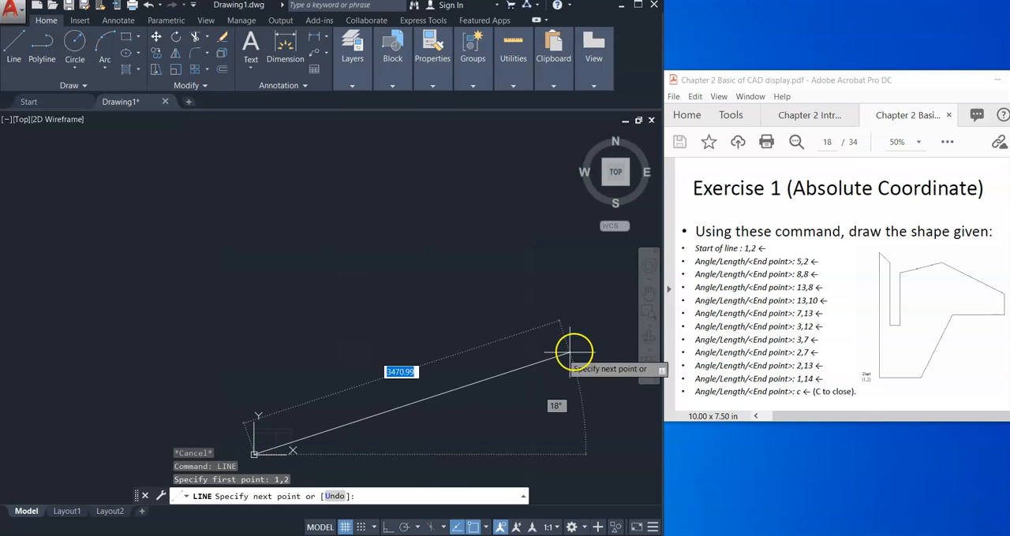
Step: Pan and zoom the drawing so the area around the line's start point near the origin is in view
left_click(648, 291)
mouse_move(245, 452)
left_mouse_down()
mouse_move(289, 406)
mouse_move(326, 308)
left_mouse_up()
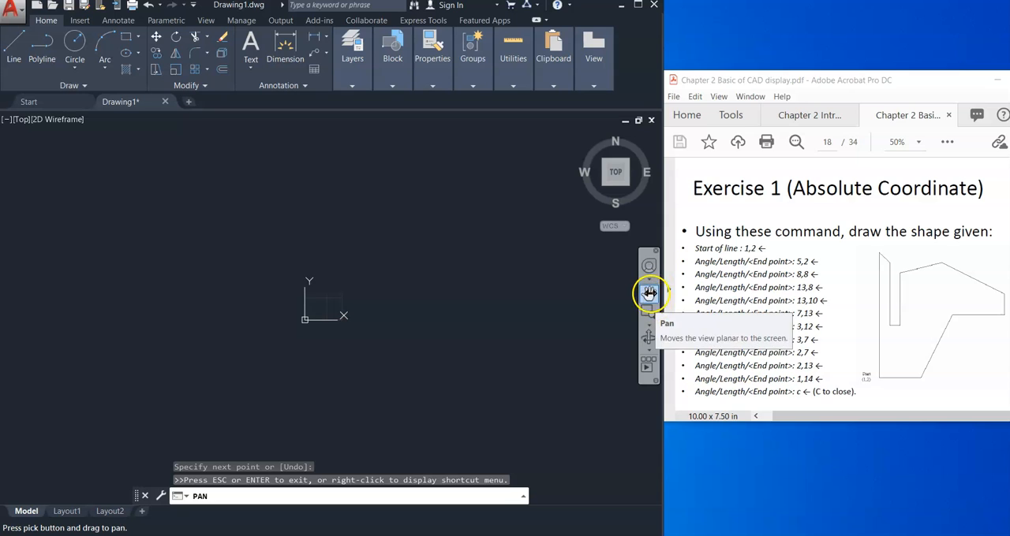
key("Escape")
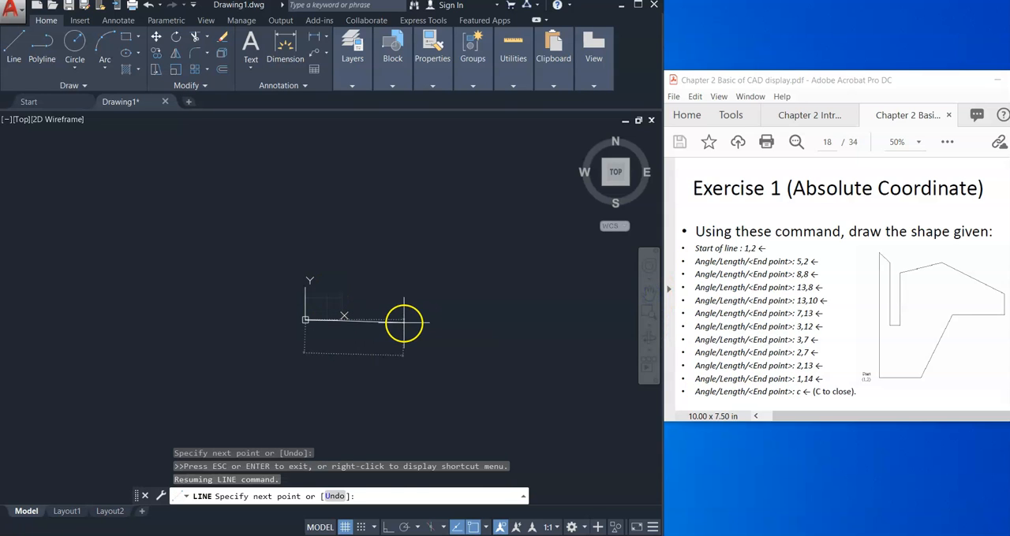
scroll(332, 308, "up", 10)
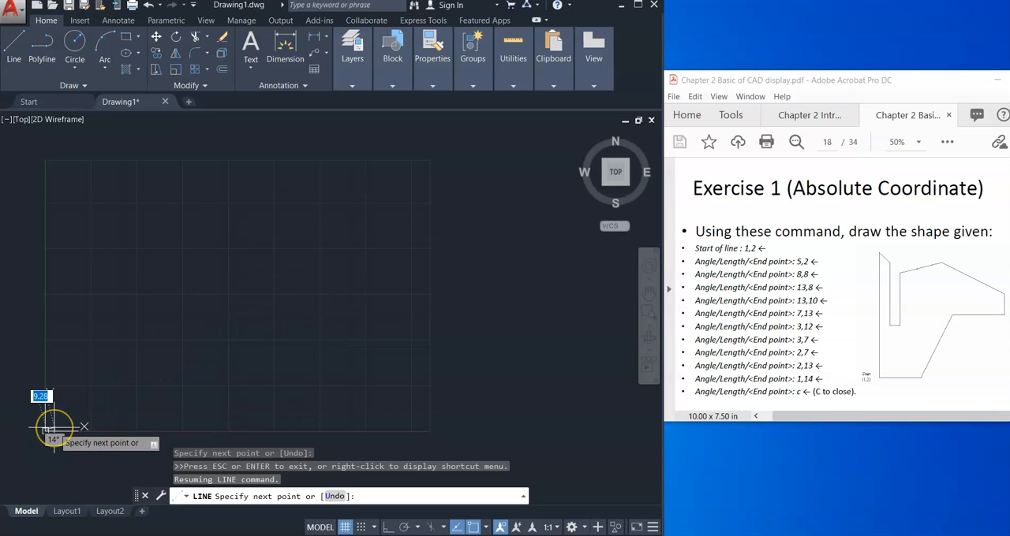
scroll(53, 429, "up", 5)
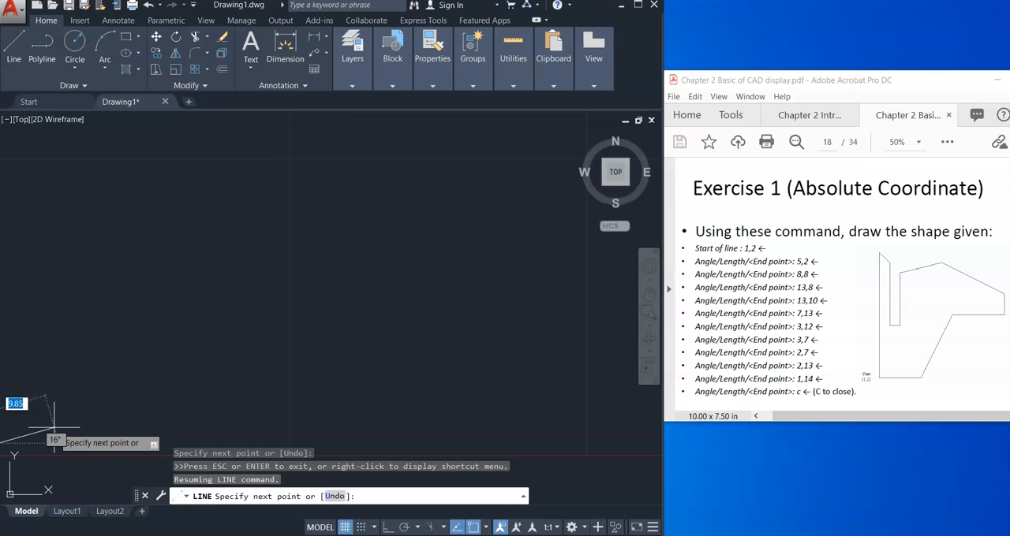
left_click(647, 290)
mouse_move(171, 395)
left_mouse_down()
mouse_move(406, 385)
mouse_move(399, 361)
left_mouse_up()
left_click(289, 399)
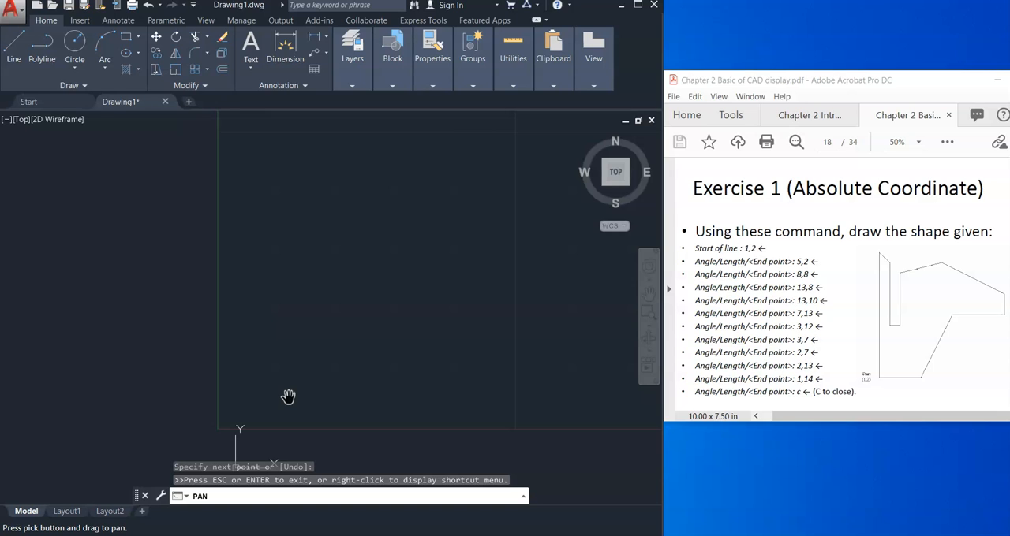
key("Escape")
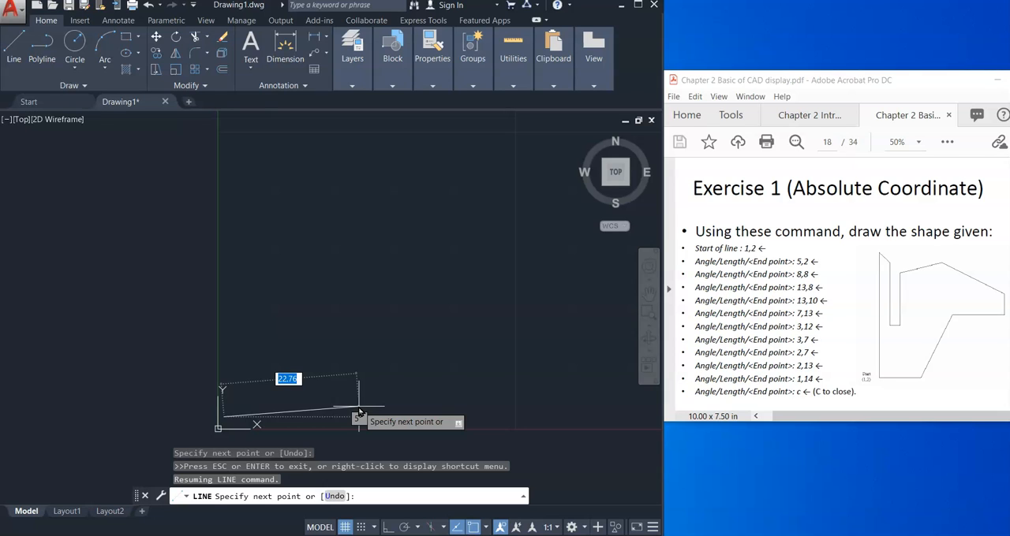
type("5")
key("Tab")
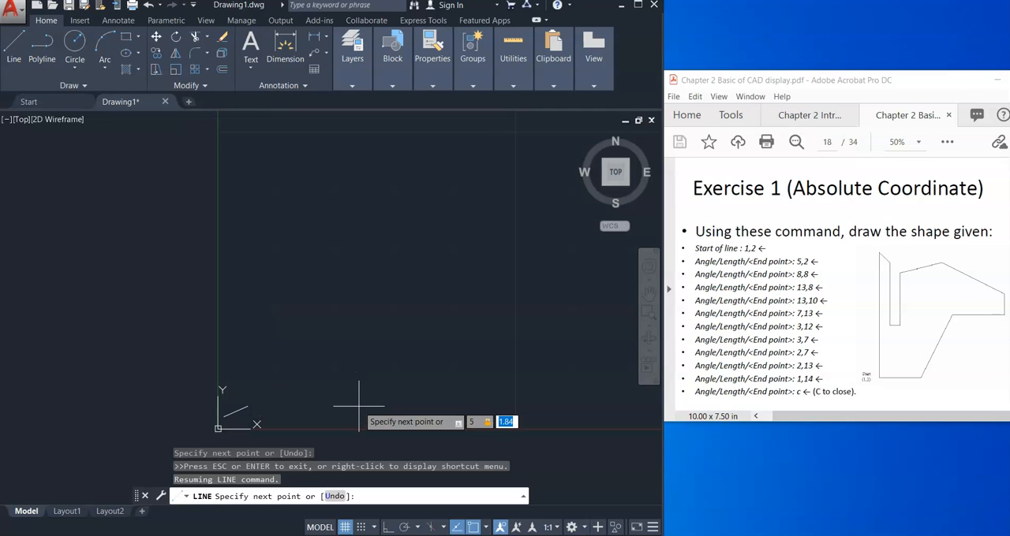
type("c")
key("Return")
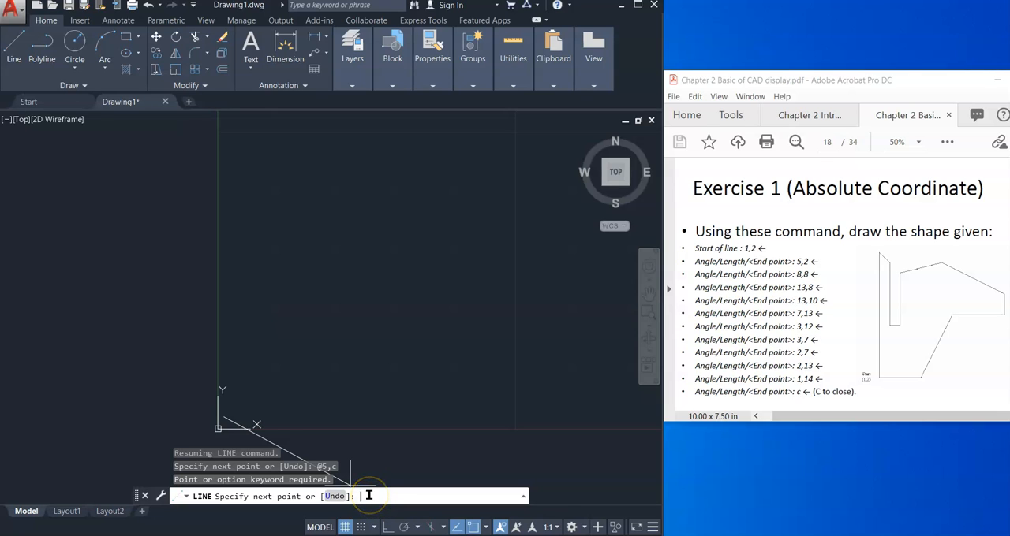
Step: Draw the first two line segments of the outline to absolute points 5,2 and 8,8
type("5,2")
key("Return")
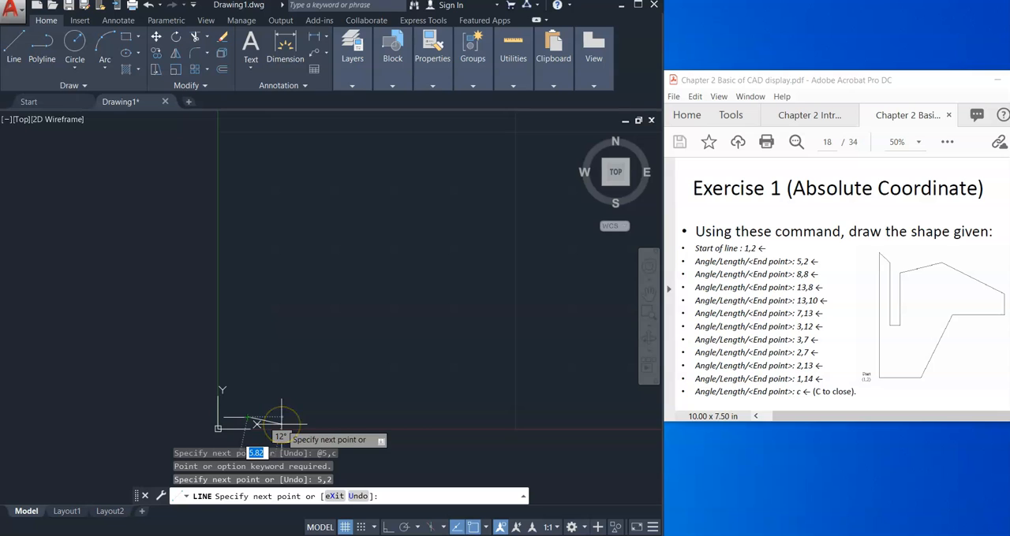
left_click(403, 497)
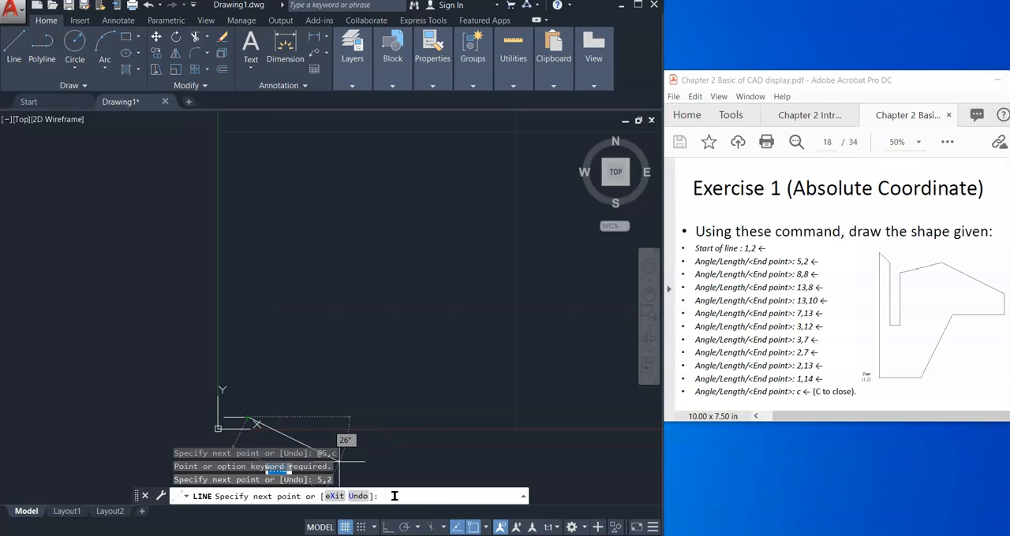
type("8")
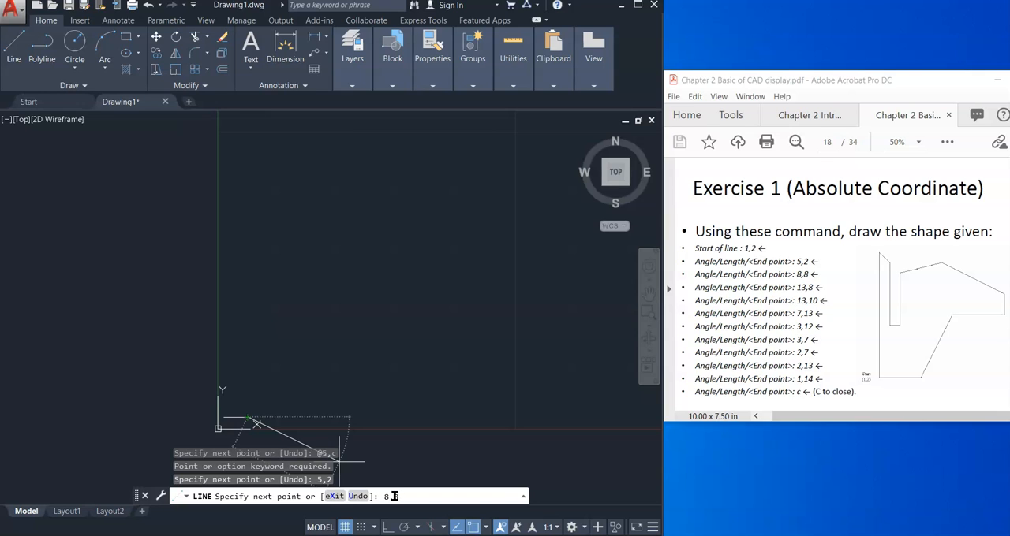
type(",8")
key("Return")
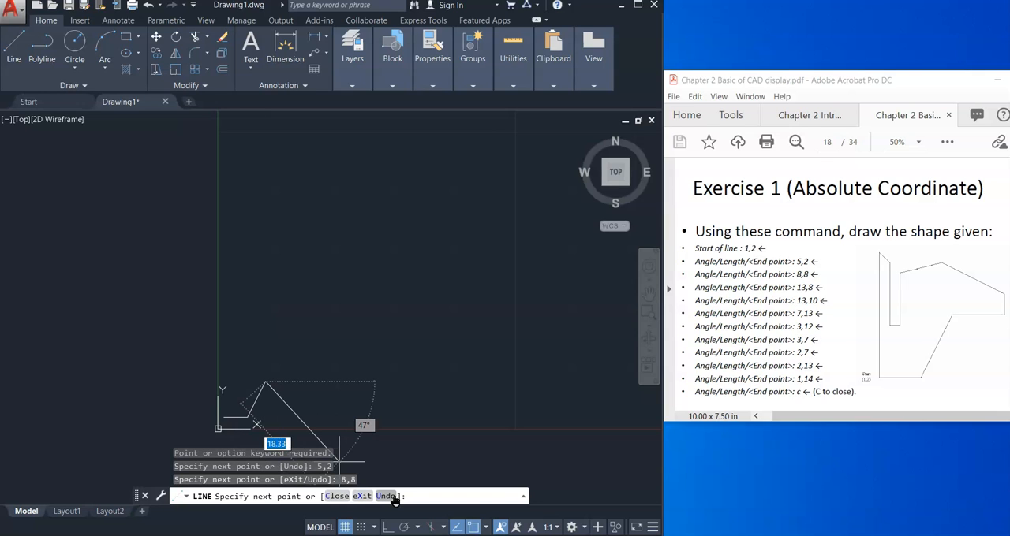
Step: Continue the outline with segments to absolute points 13,8 and 13,10
type("13")
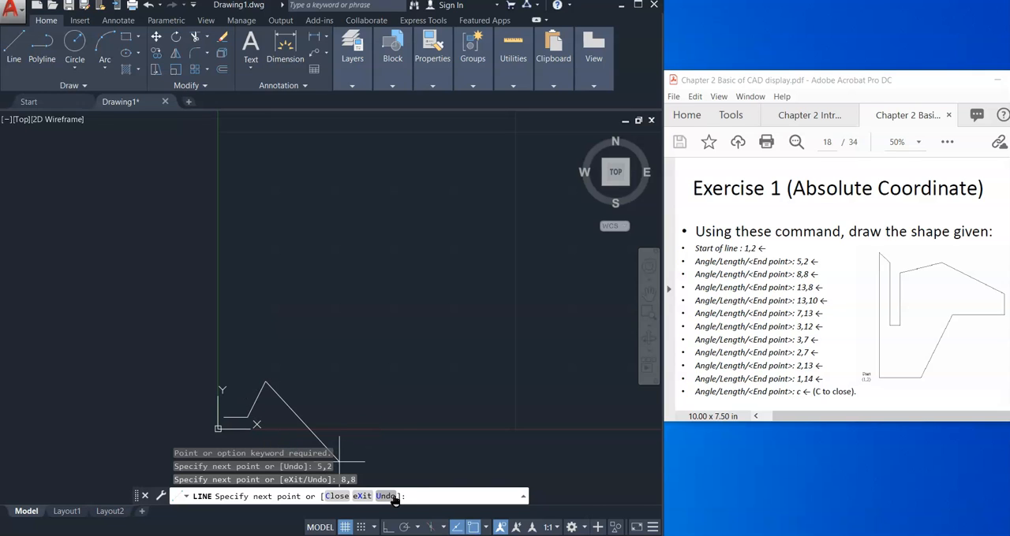
left_click(429, 499)
type("13")
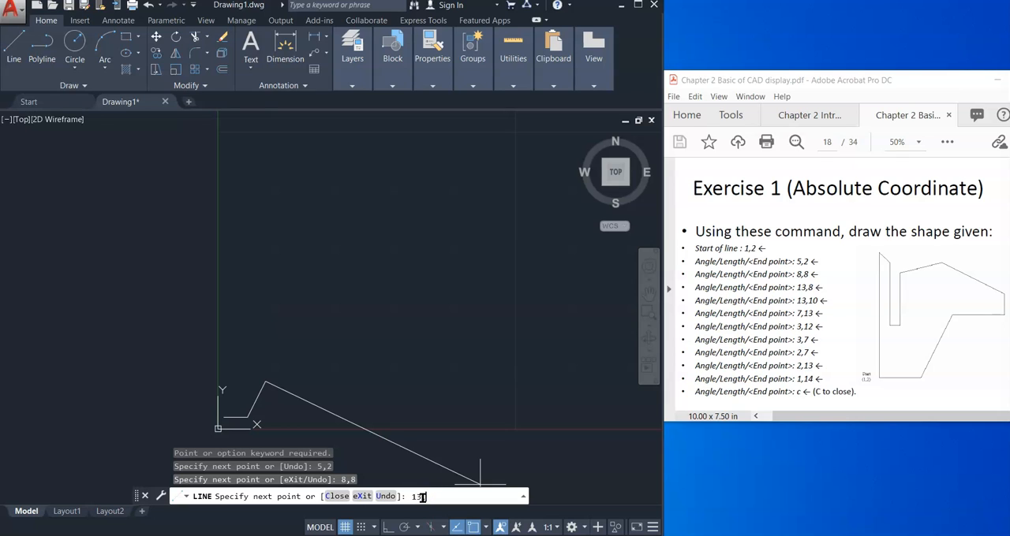
type(",8")
key("Return")
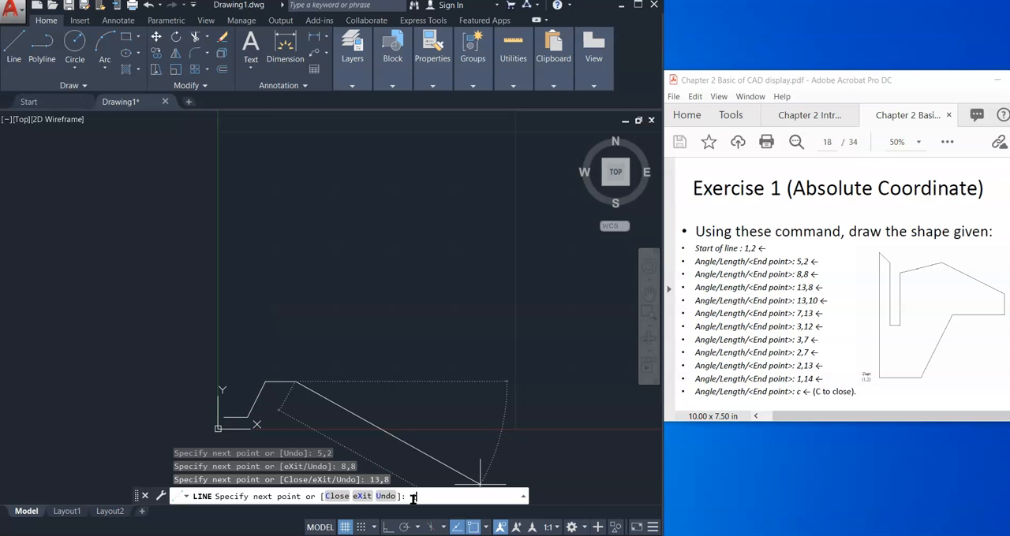
left_click_drag(424, 497, 395, 496)
type("13")
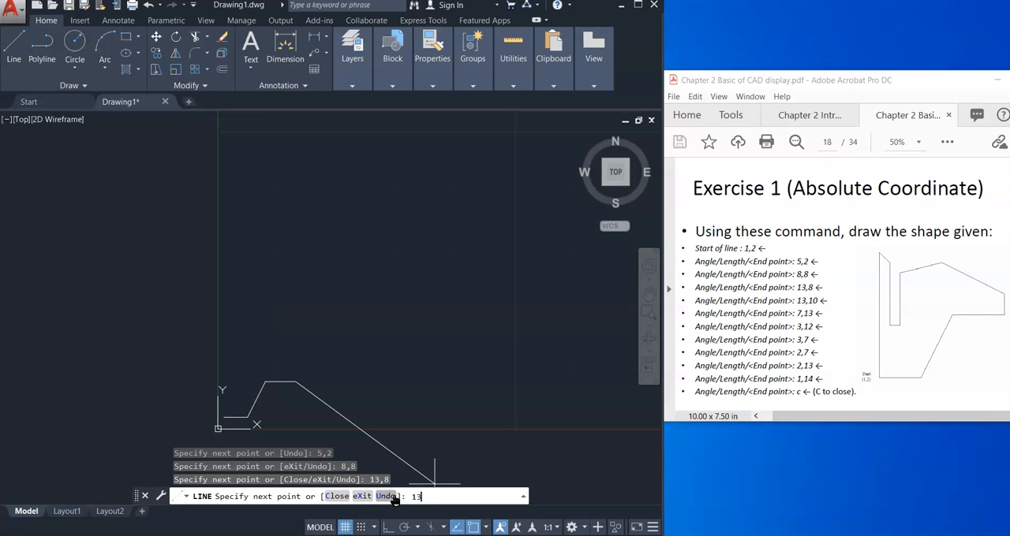
type(",10")
key("Return")
Step: Continue the outline with segments to absolute points 7,13 and 3,12
left_click(444, 499)
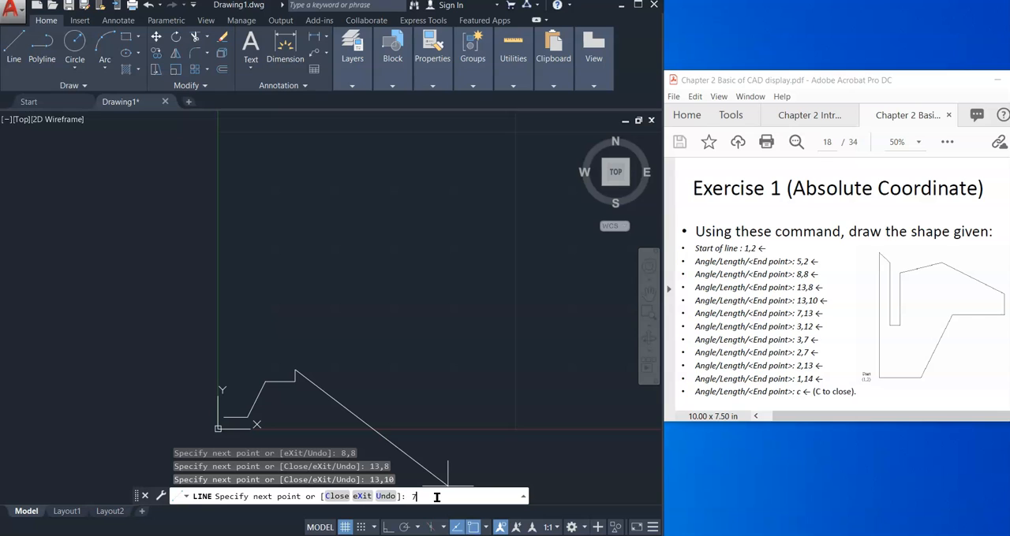
left_click(436, 499)
key("Return")
left_click(433, 500)
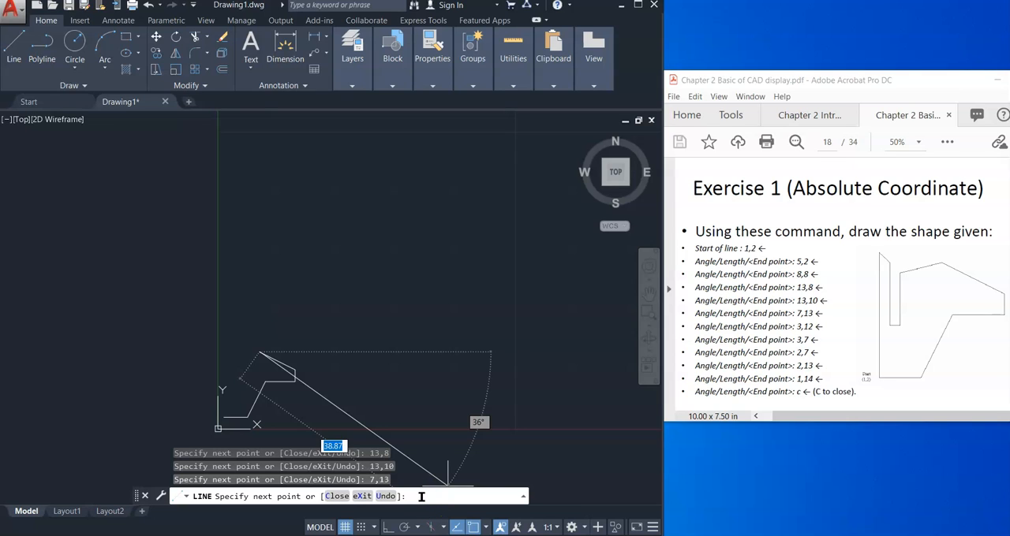
type("3,12")
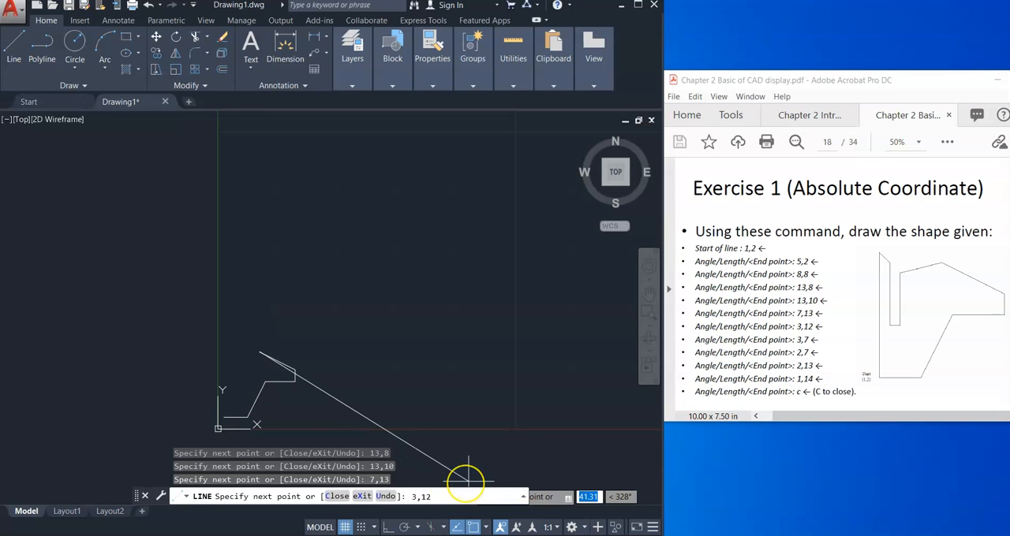
key("Return")
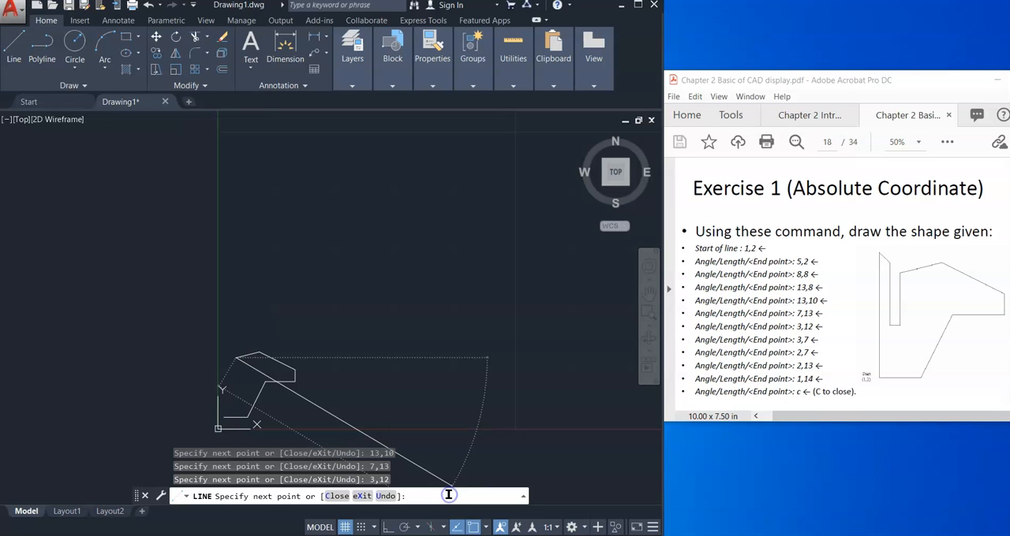
Step: Draw the next segment of the outline straight down to absolute point 3,7
type("3.")
key("BackSpace")
type(",7")
key("Return")
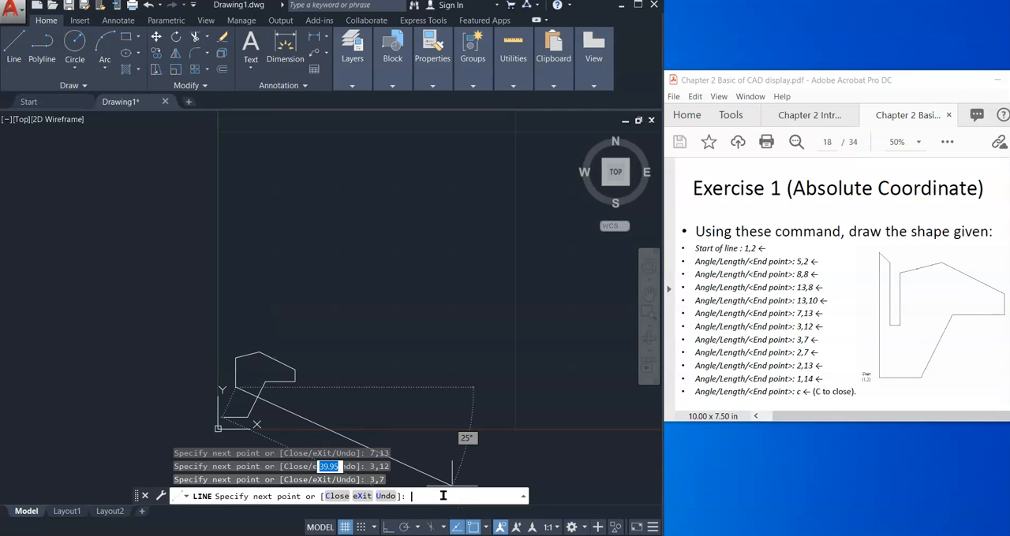
left_click(435, 496)
type("2")
left_click(435, 496)
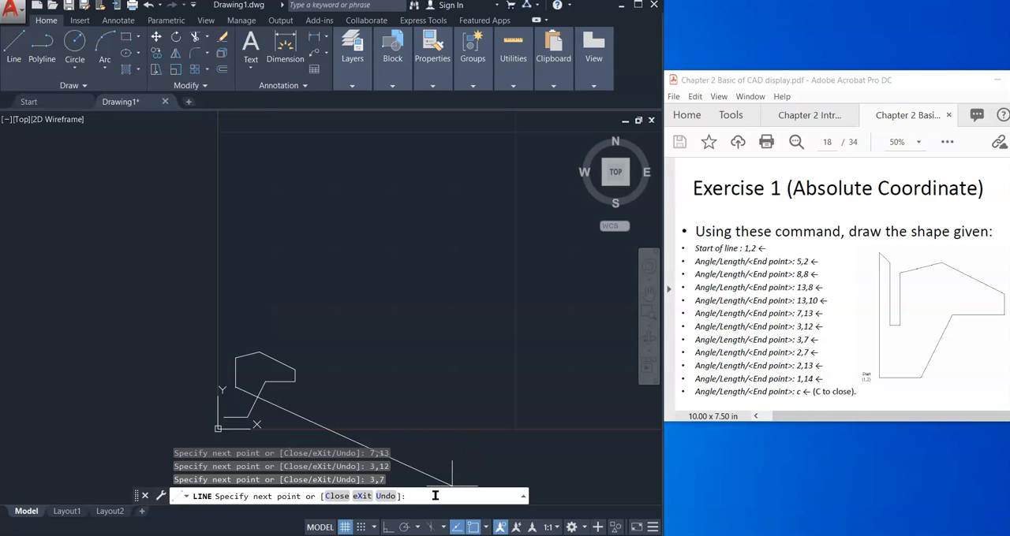
key("Return")
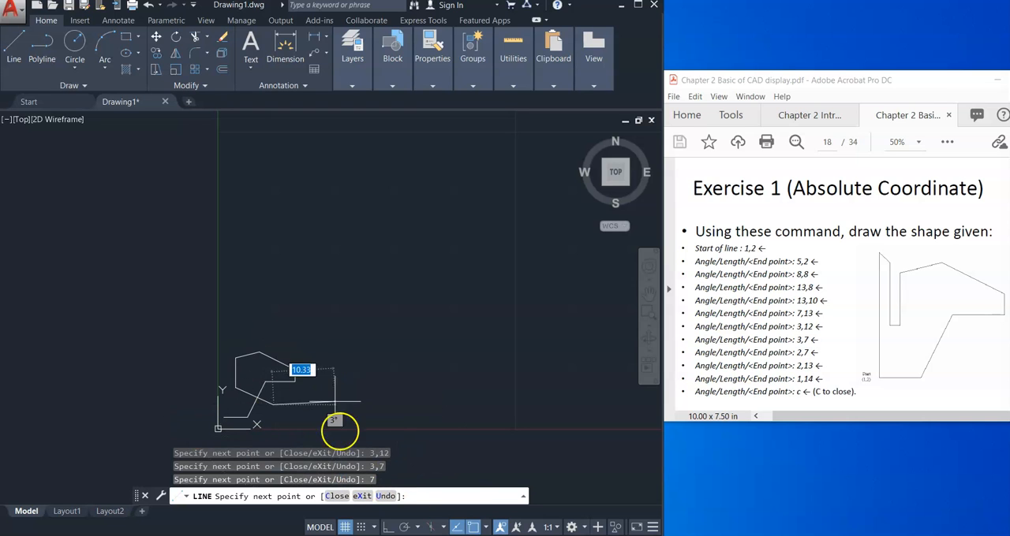
left_click(387, 497)
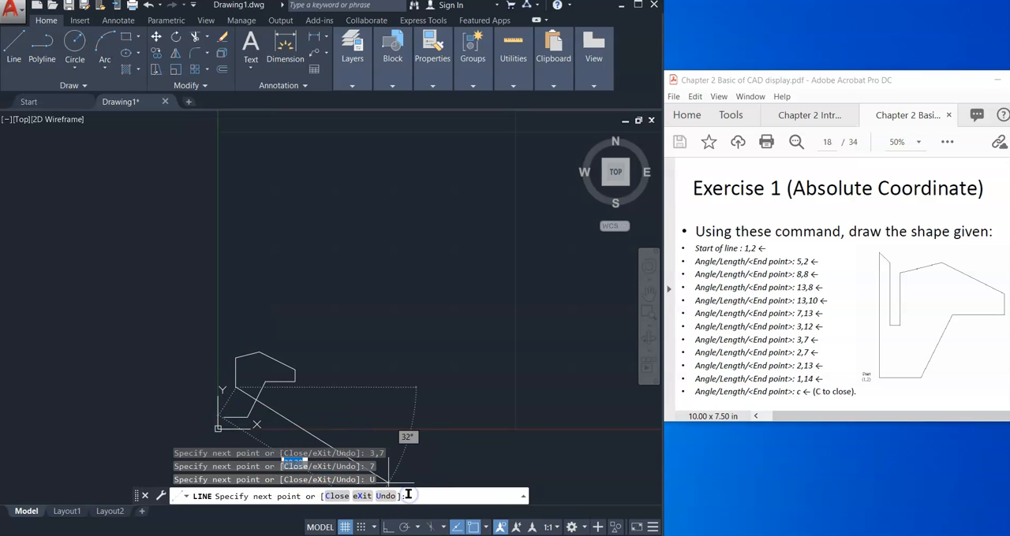
Step: Draw the short horizontal segment of the outline to absolute point 2,7
type("3")
left_click(521, 435)
type("2")
type("2,7")
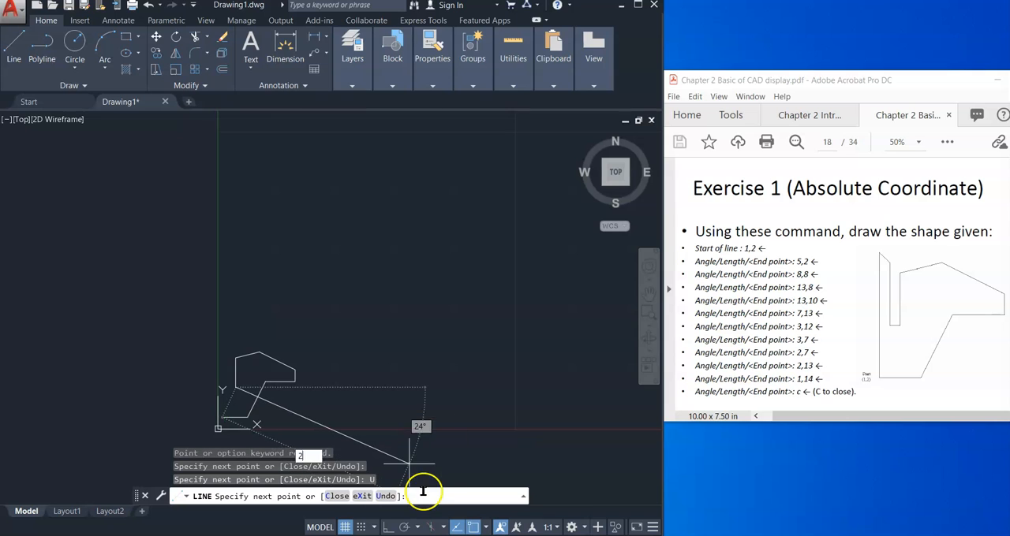
key("Return")
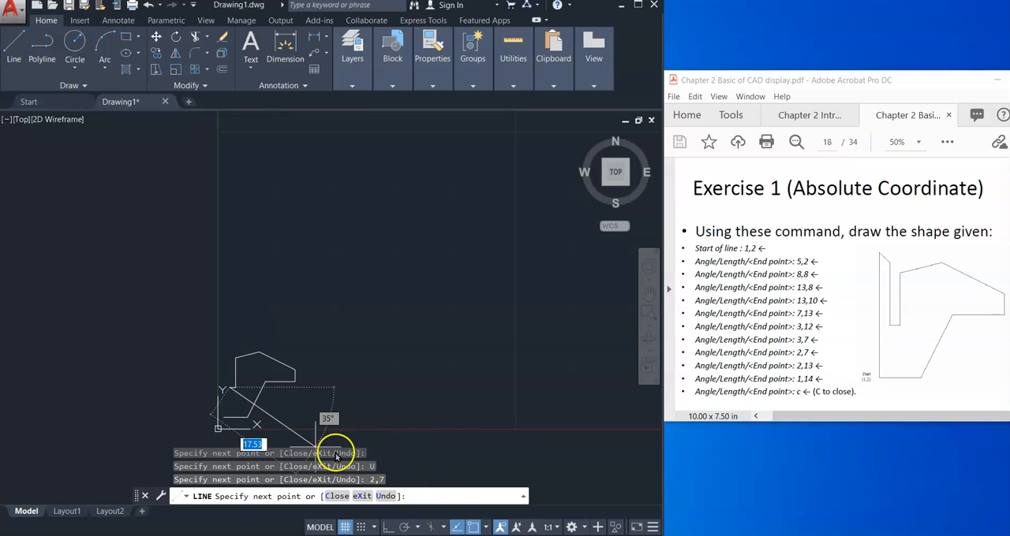
Step: Draw the next segment of the outline straight up to absolute point 2,13
left_click(422, 500)
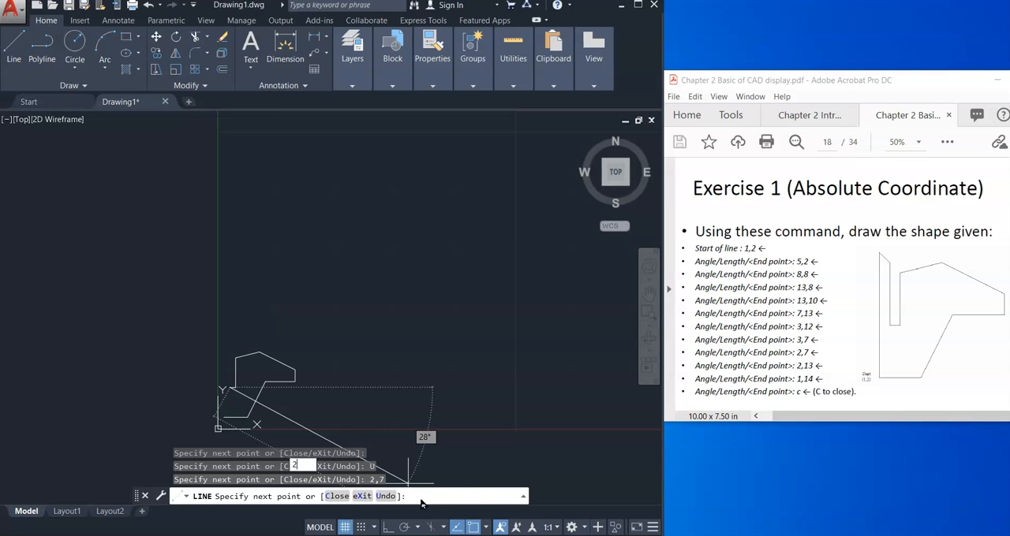
type("1")
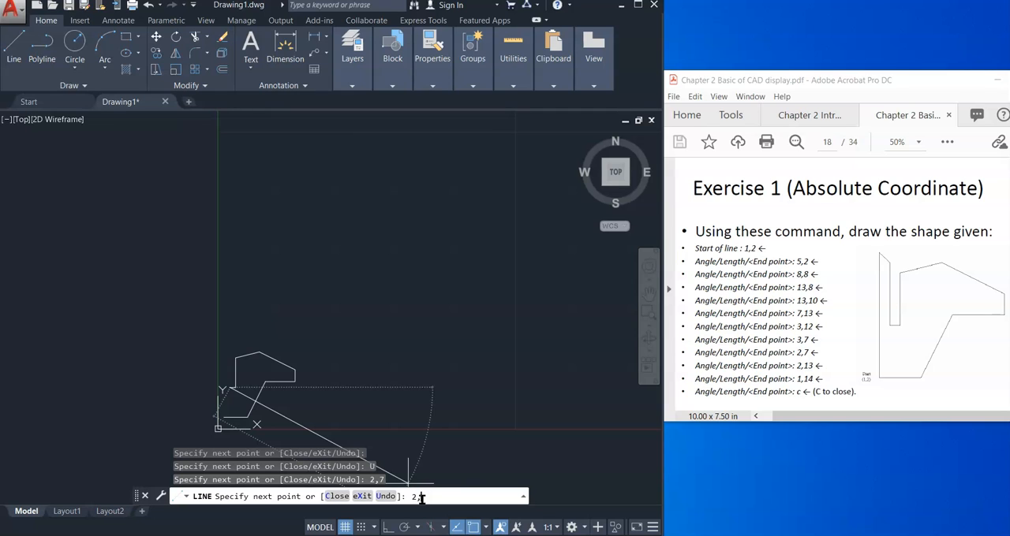
type("3")
key("Return")
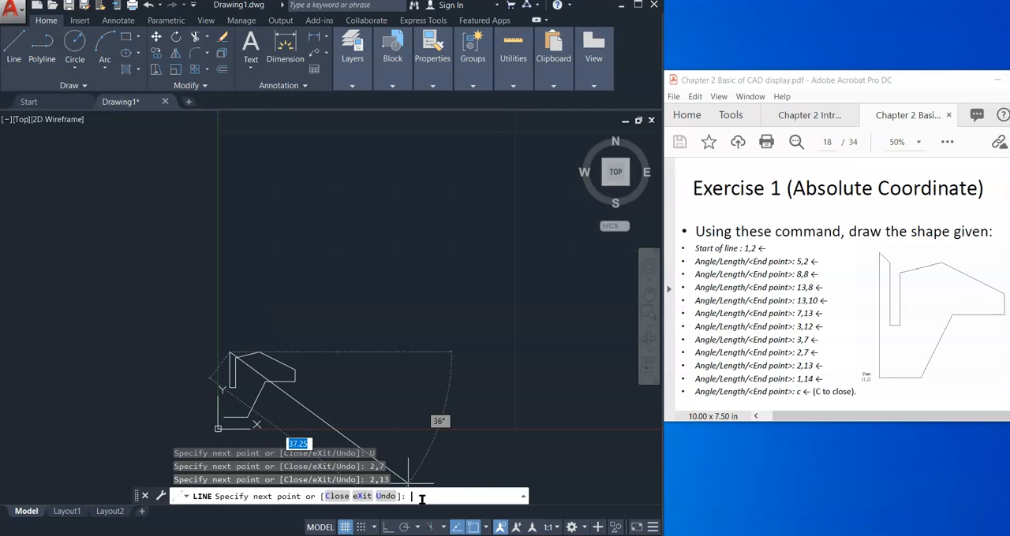
Step: Draw the segment to absolute point 1,14 and close the outline back to its starting point
left_click(437, 493)
type("1")
left_click(438, 494)
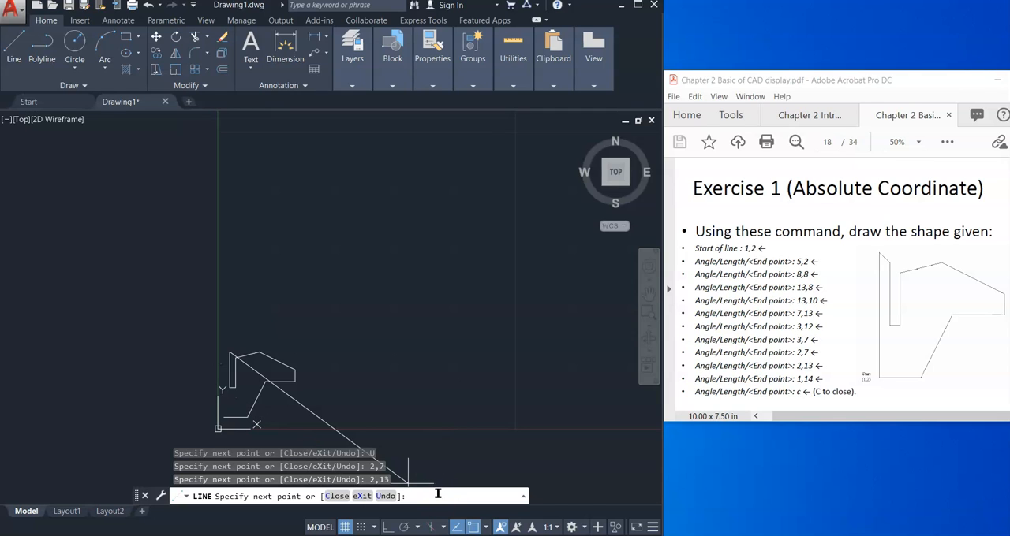
type("14")
key("BackSpace")
type(",14")
key("Return")
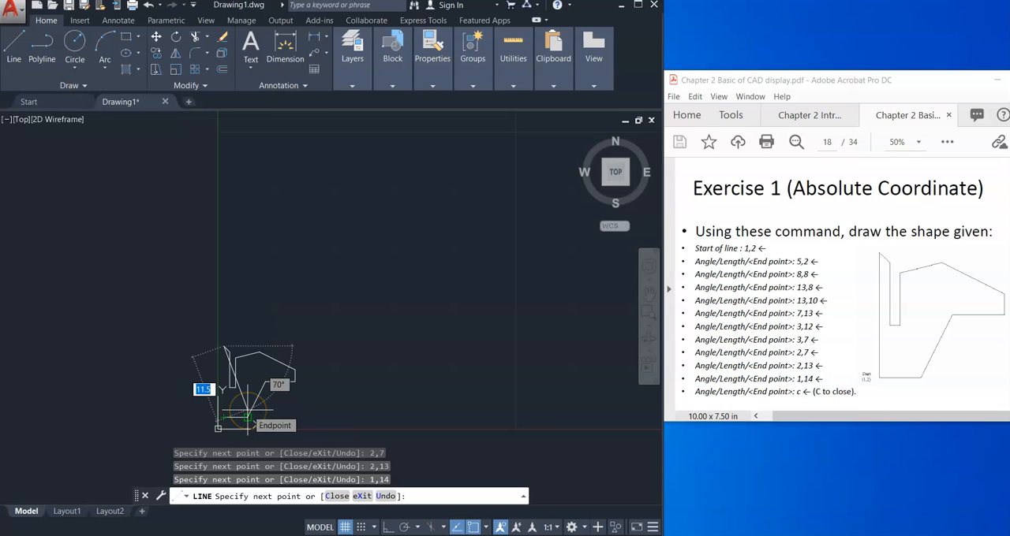
type("c")
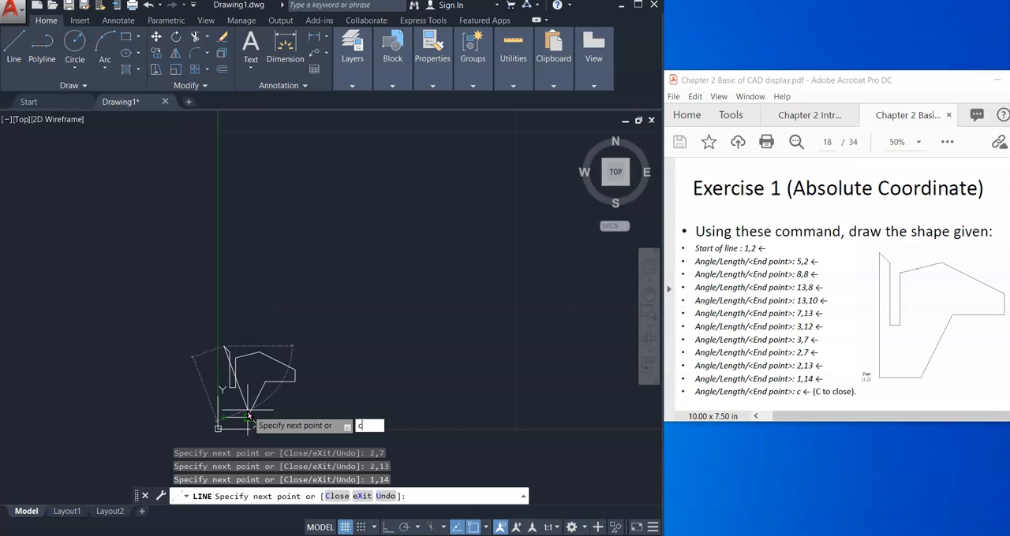
key("Return")
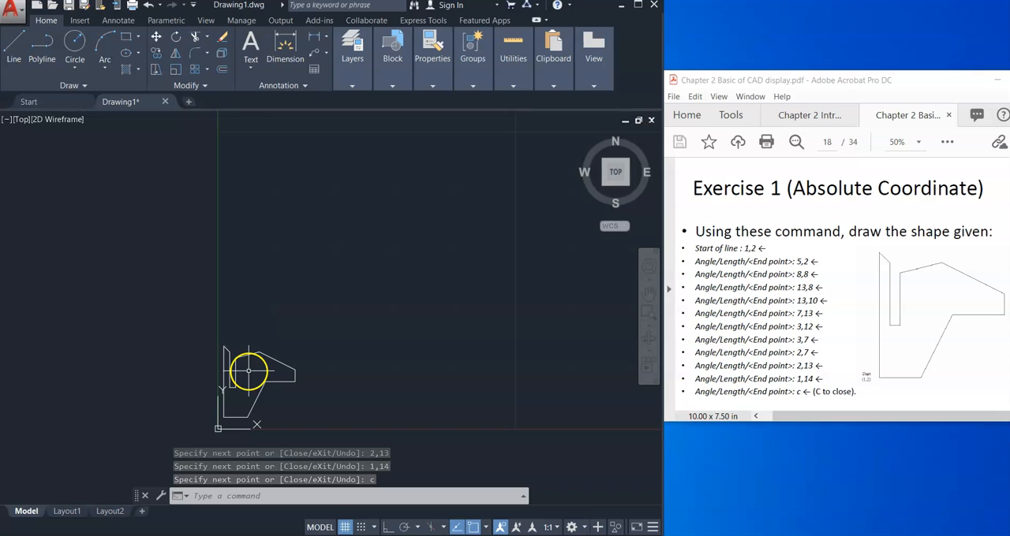
Step: Start a new line for Exercise 3 with snap mode on, placing its first point at about 200,60 in empty drawing space
scroll(255, 376, "up", 5)
scroll(256, 377, "down", 3)
scroll(256, 376, "down", 10)
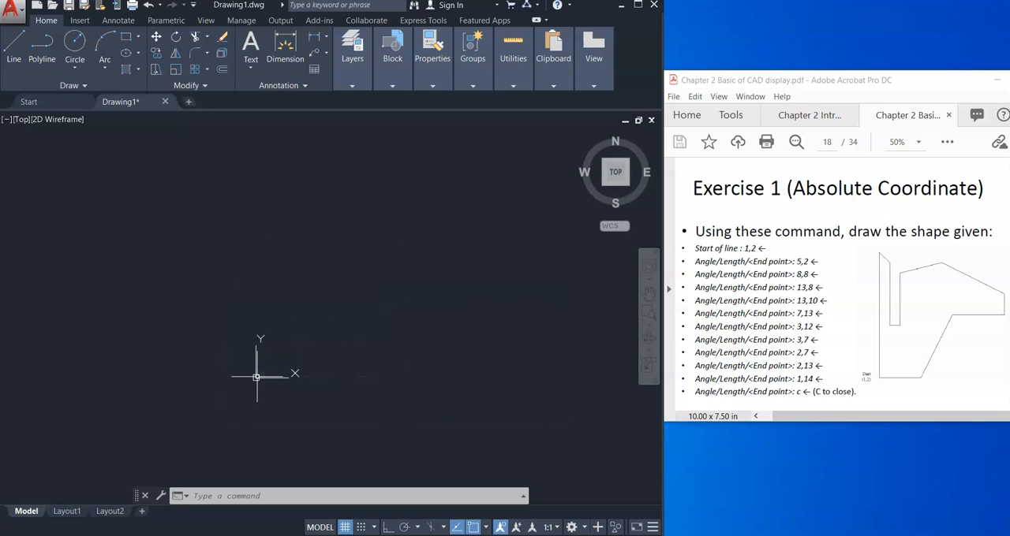
scroll(257, 376, "up", 4)
left_click(649, 290)
left_click_drag(106, 451, 394, 250)
left_click_drag(331, 367, 359, 318)
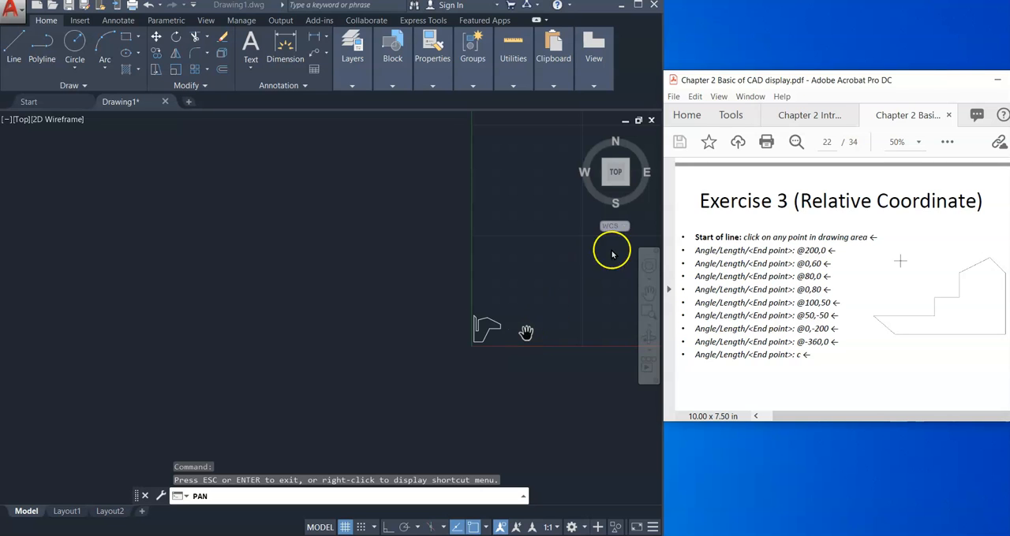
mouse_move(561, 269)
left_mouse_down()
mouse_move(228, 345)
mouse_move(143, 418)
mouse_move(109, 403)
mouse_move(118, 397)
left_mouse_up()
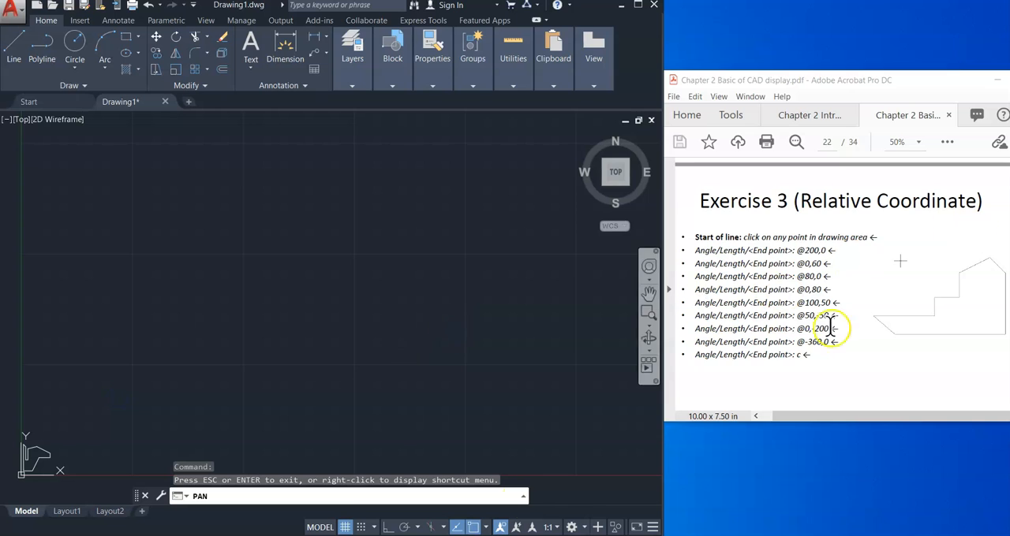
key("Escape")
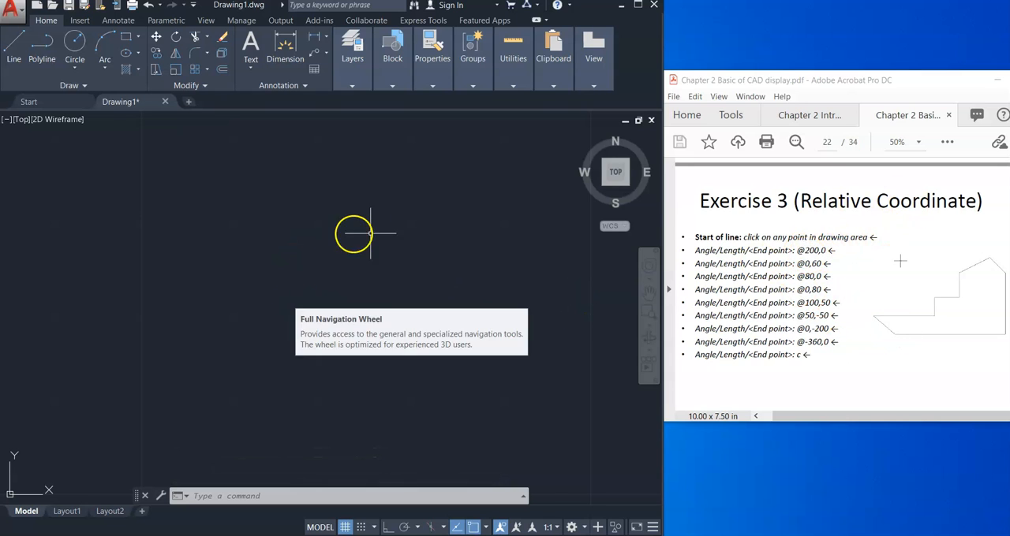
type("l")
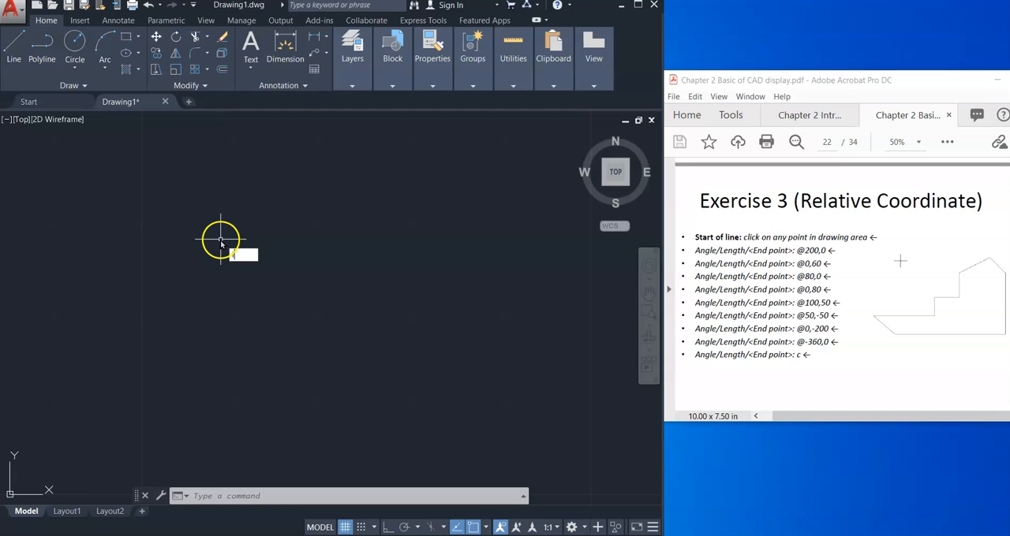
key("Return")
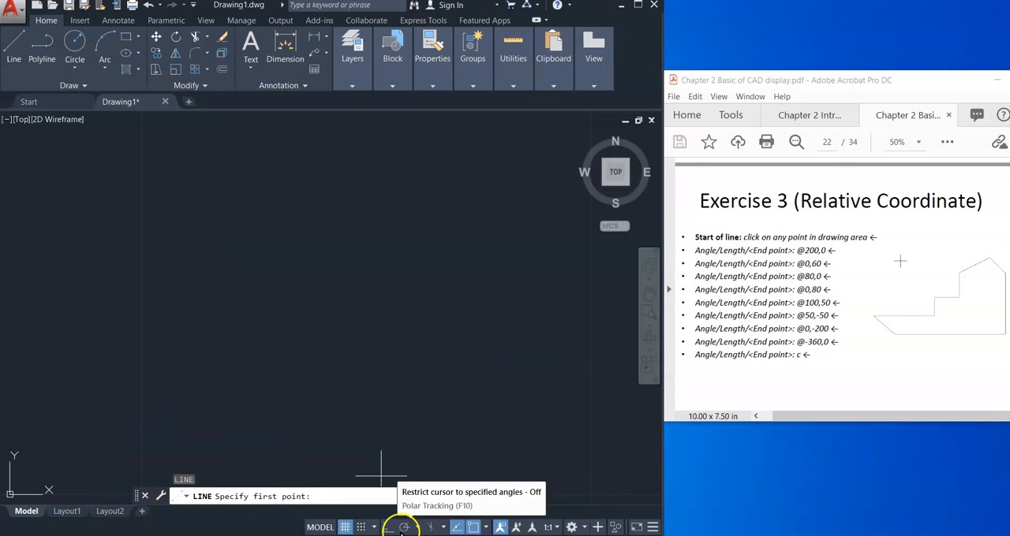
left_click(361, 527)
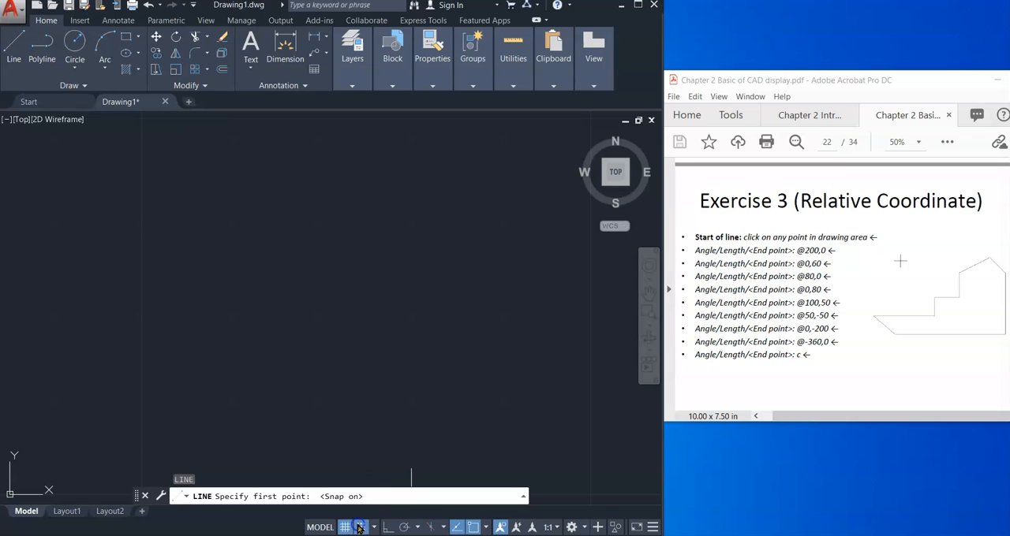
left_click(142, 405)
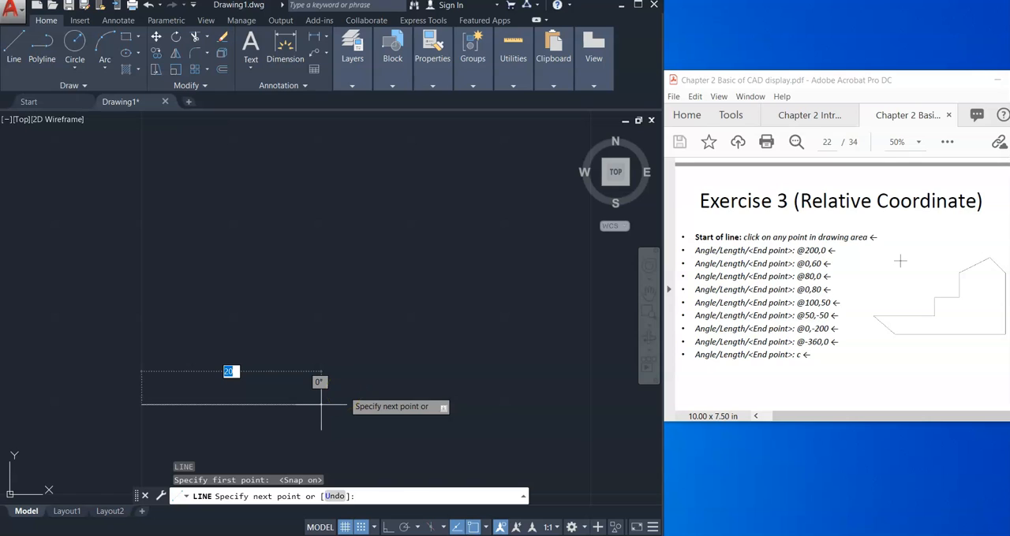
type("@")
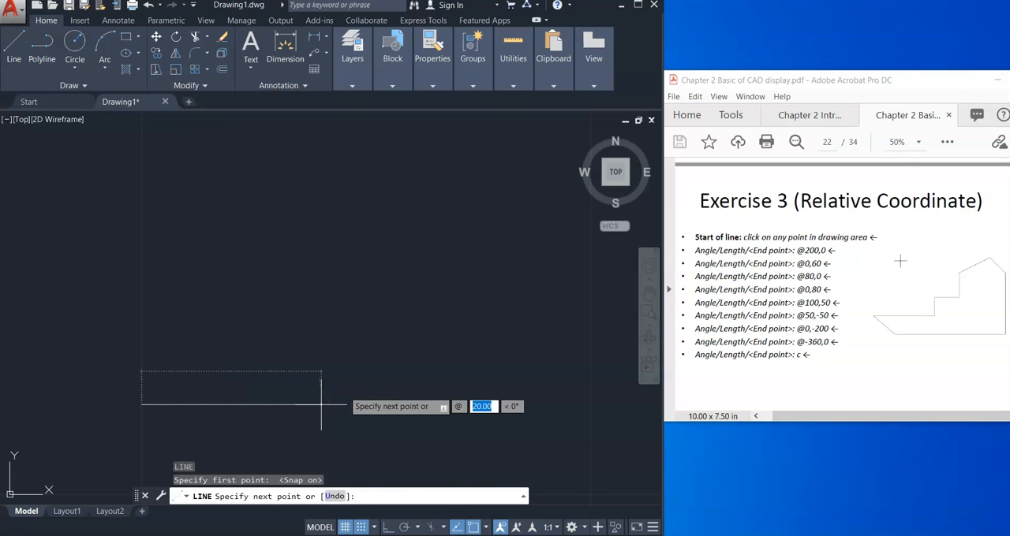
type("200")
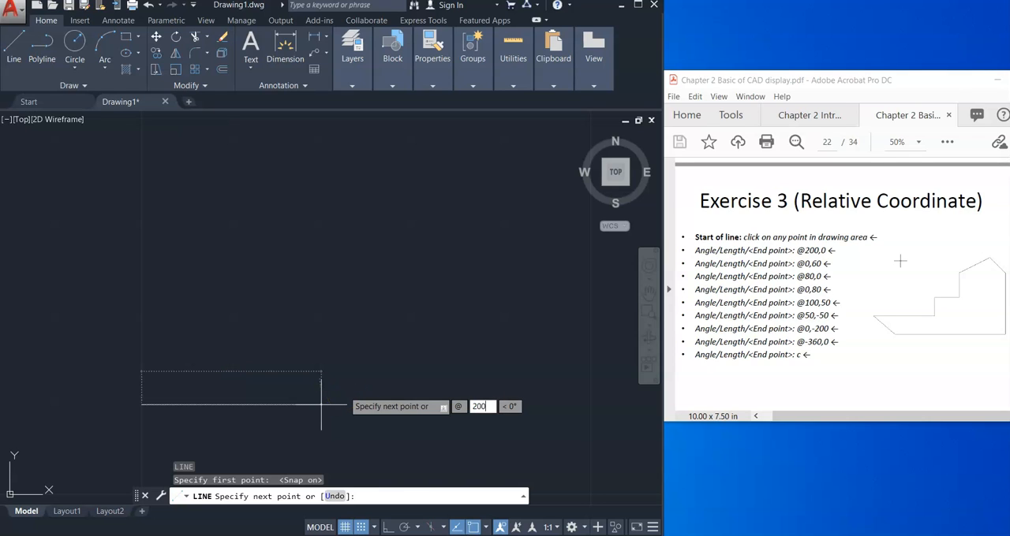
type(",0")
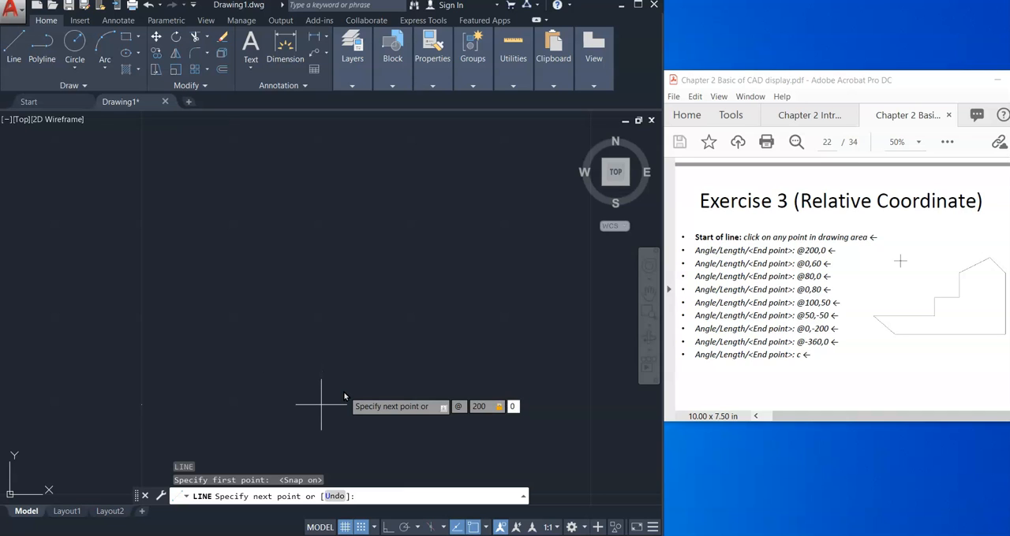
key("Return")
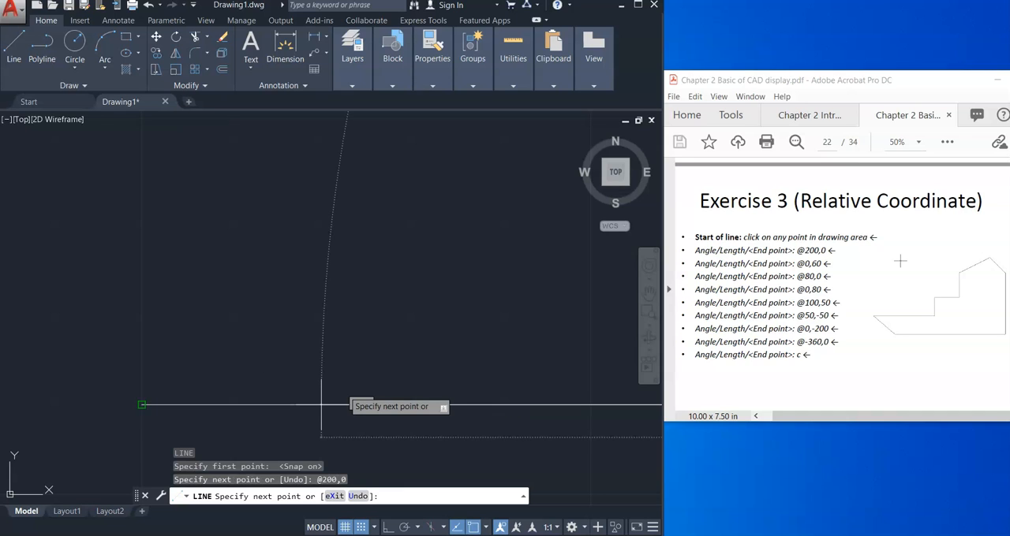
scroll(399, 390, "down", 4)
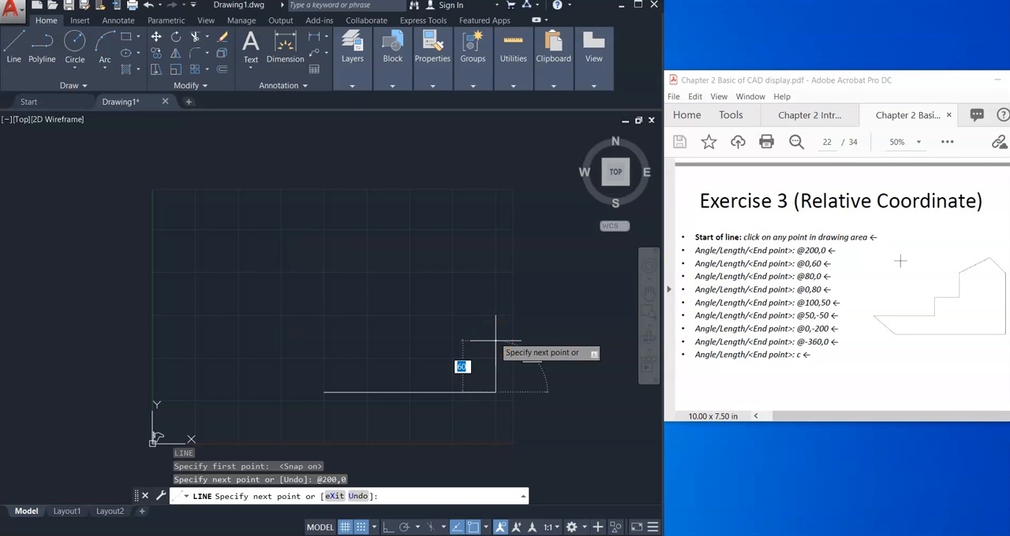
type("@")
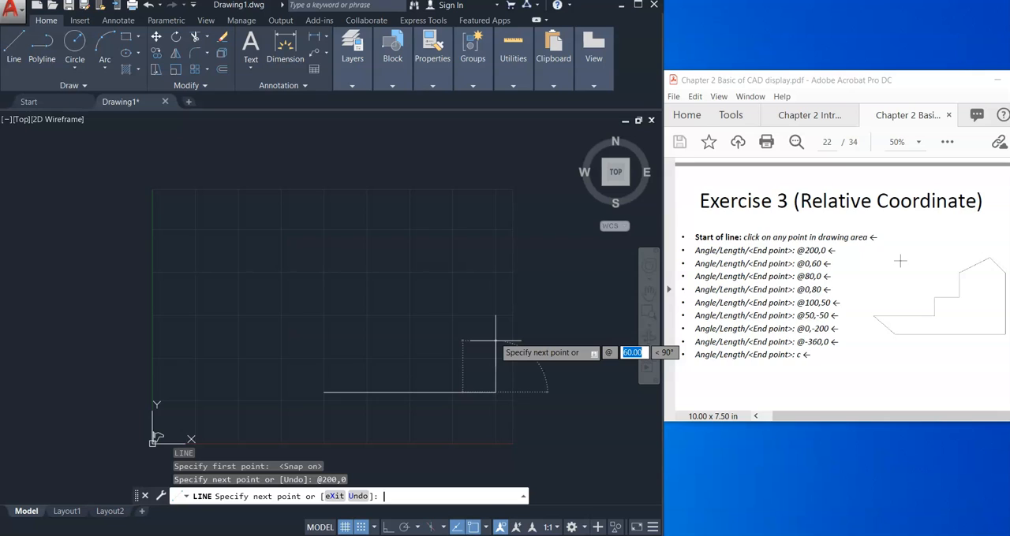
type("0,60")
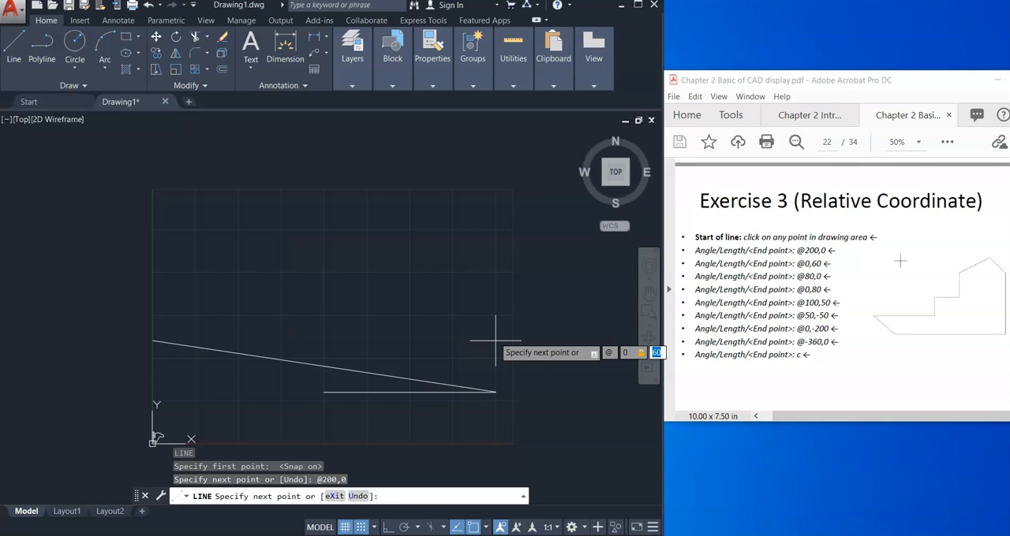
key("Return")
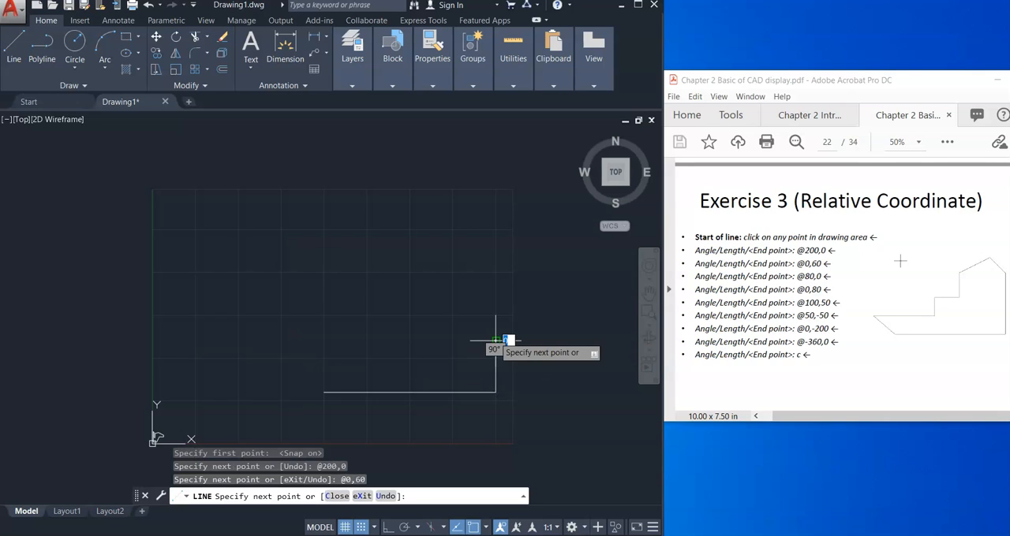
type("@")
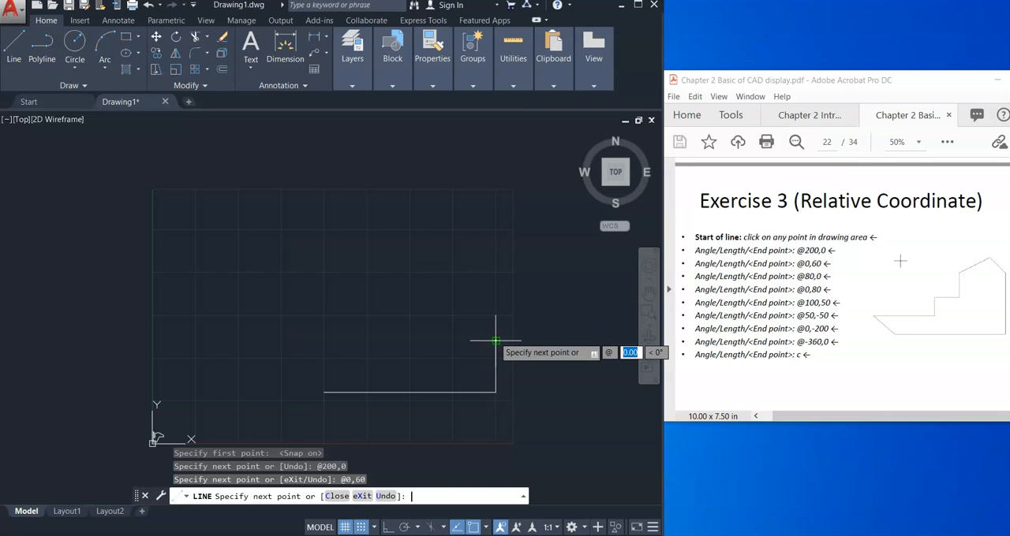
type("80")
key("Tab")
type("0")
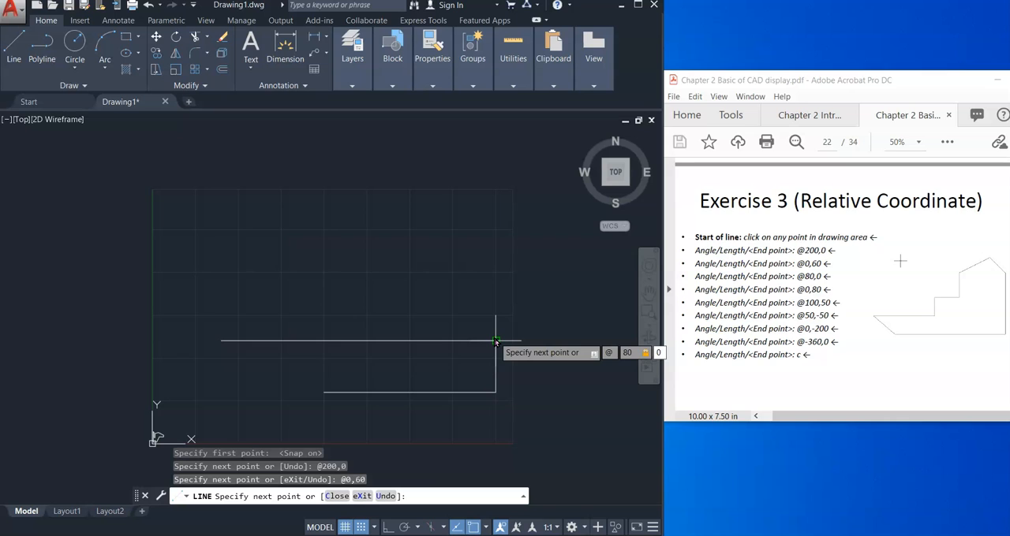
key("Return")
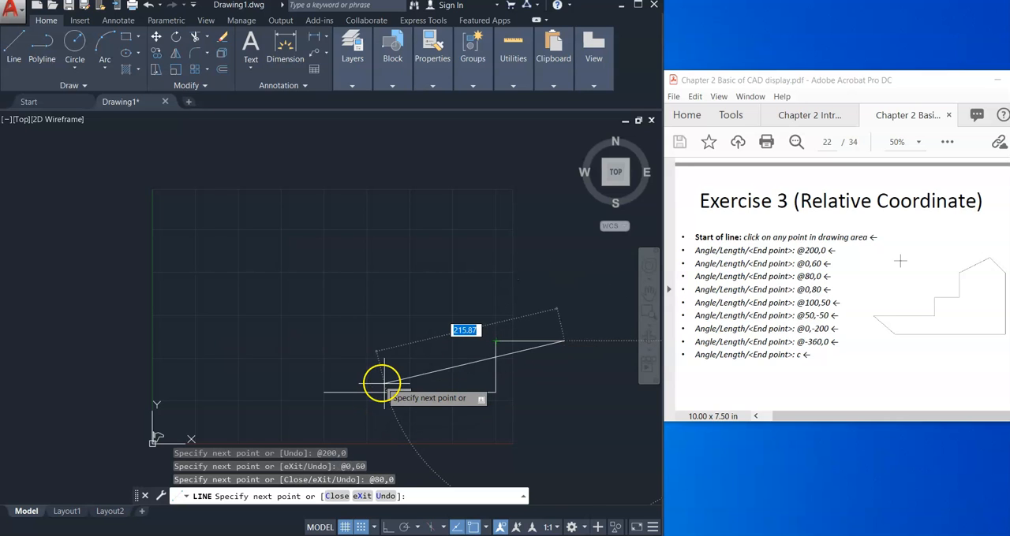
type("@")
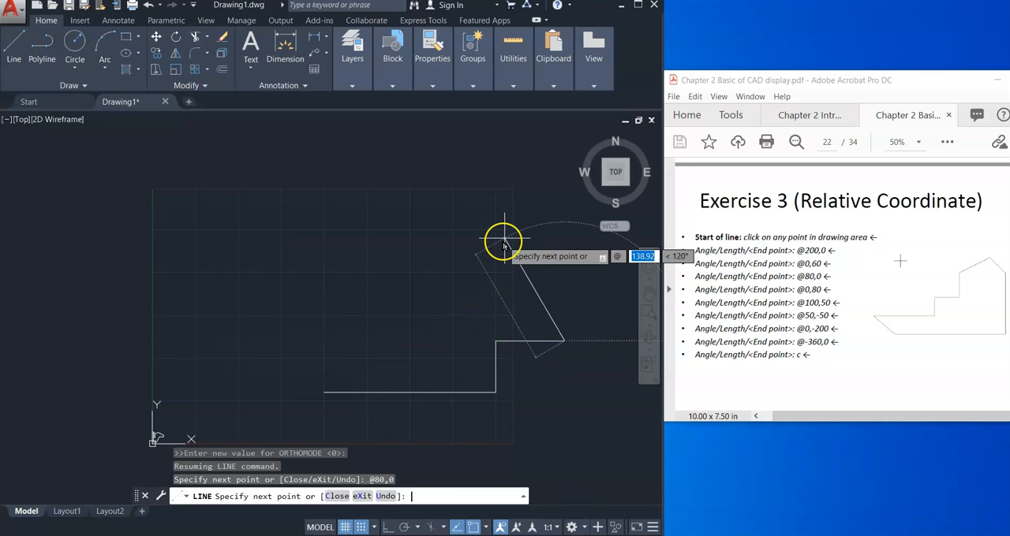
type("0,80")
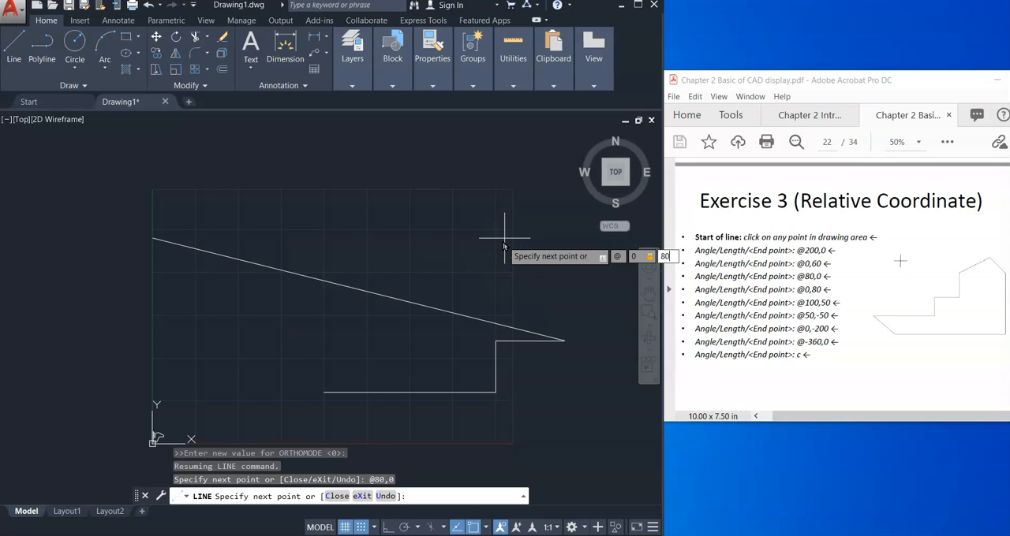
key("Return")
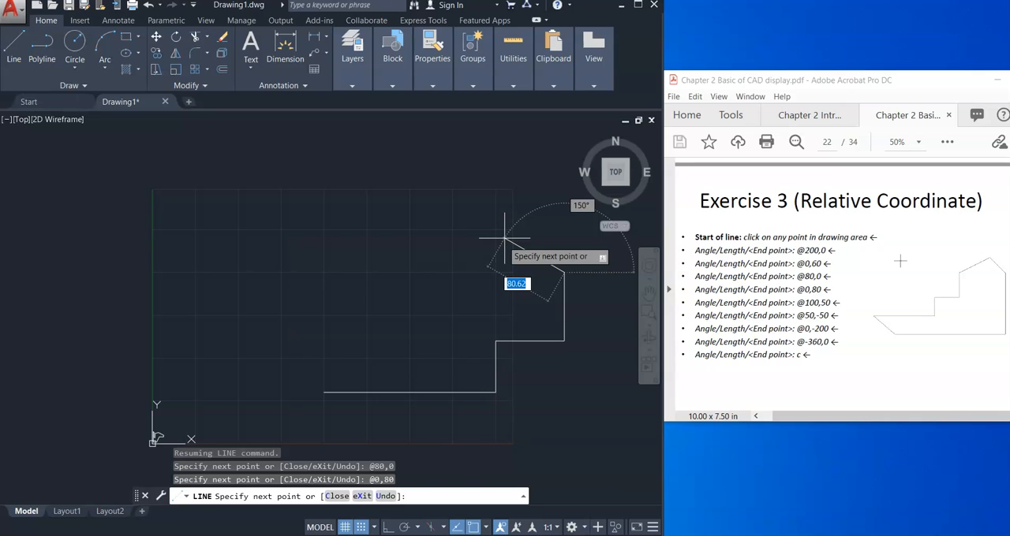
type("@100")
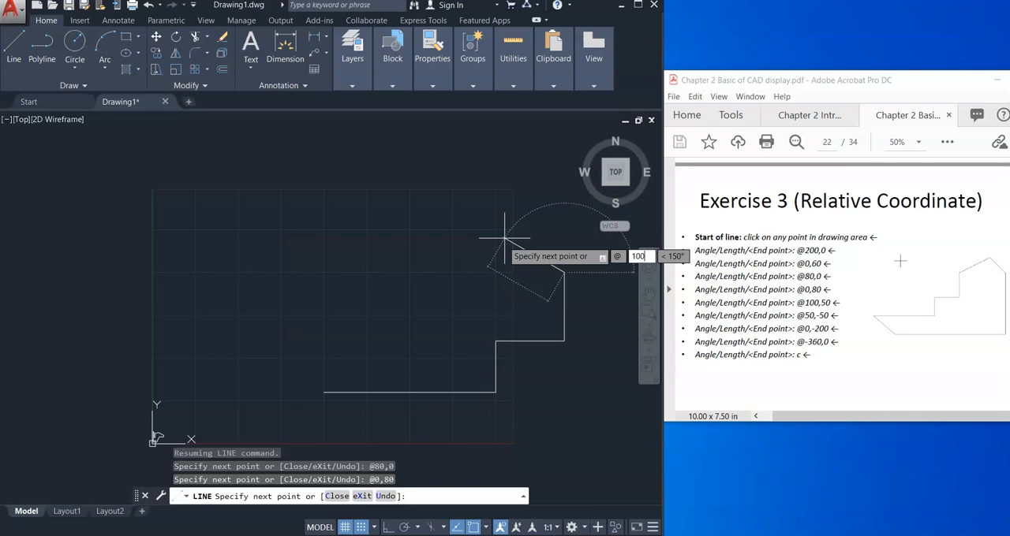
type(",50")
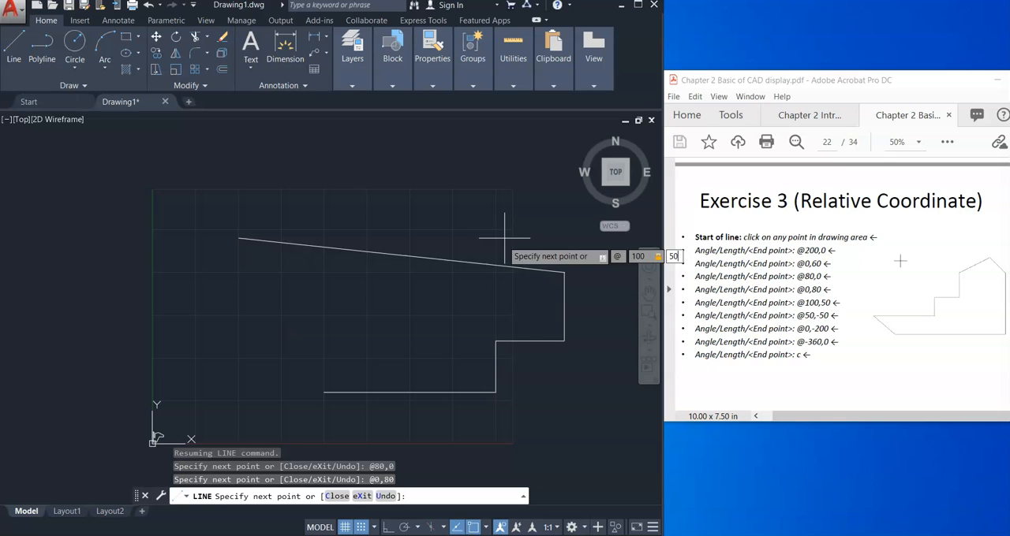
key("Return")
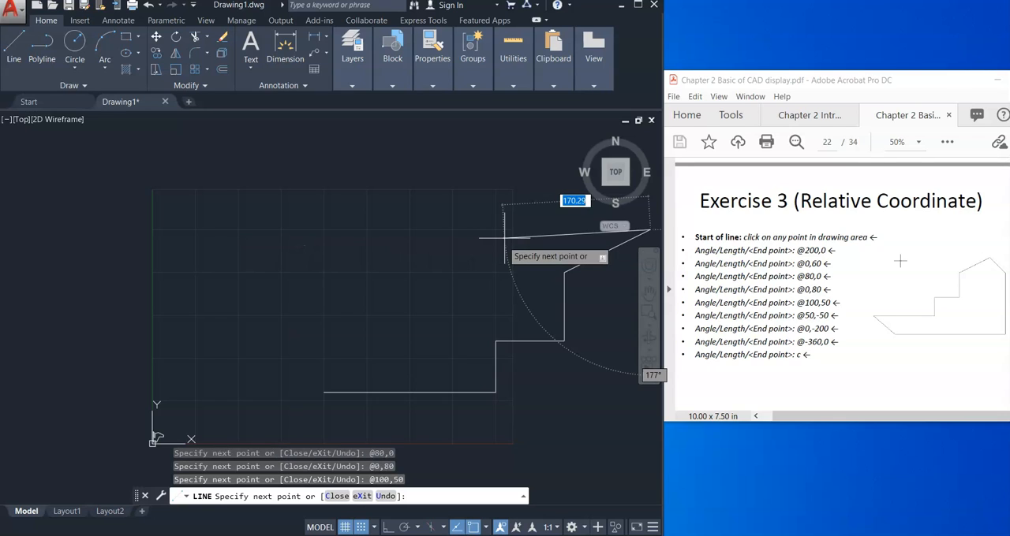
type("@")
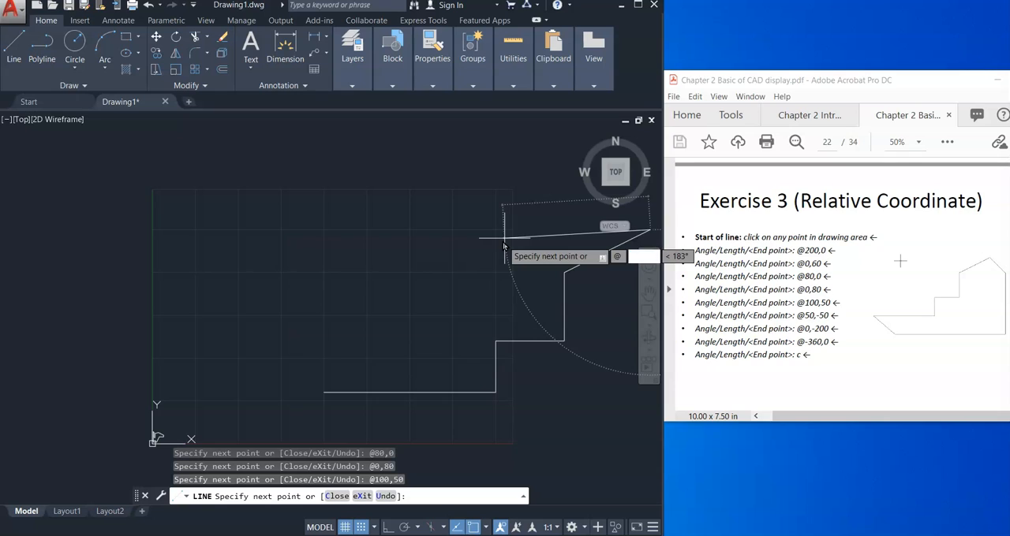
type("50,-50")
key("Return")
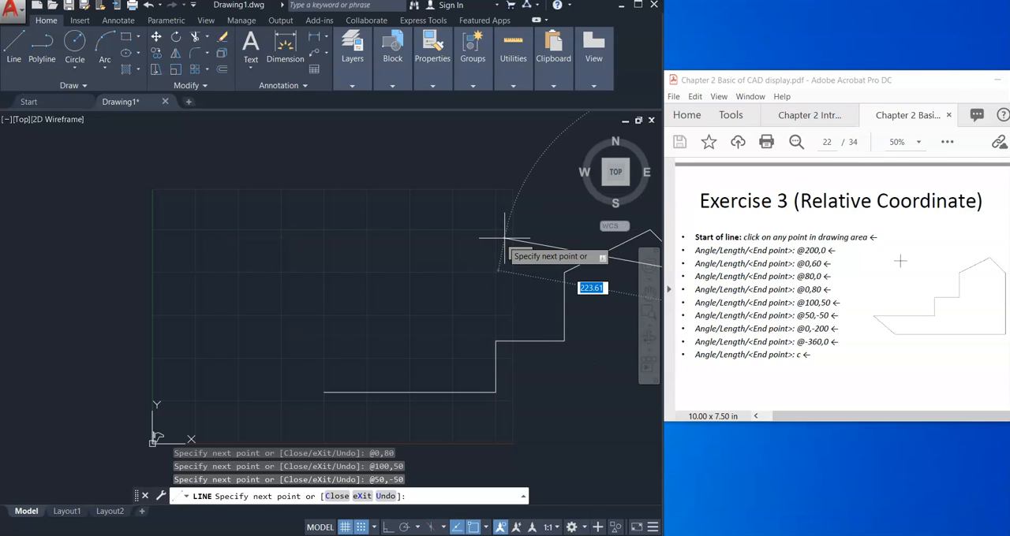
scroll(505, 237, "down", 6)
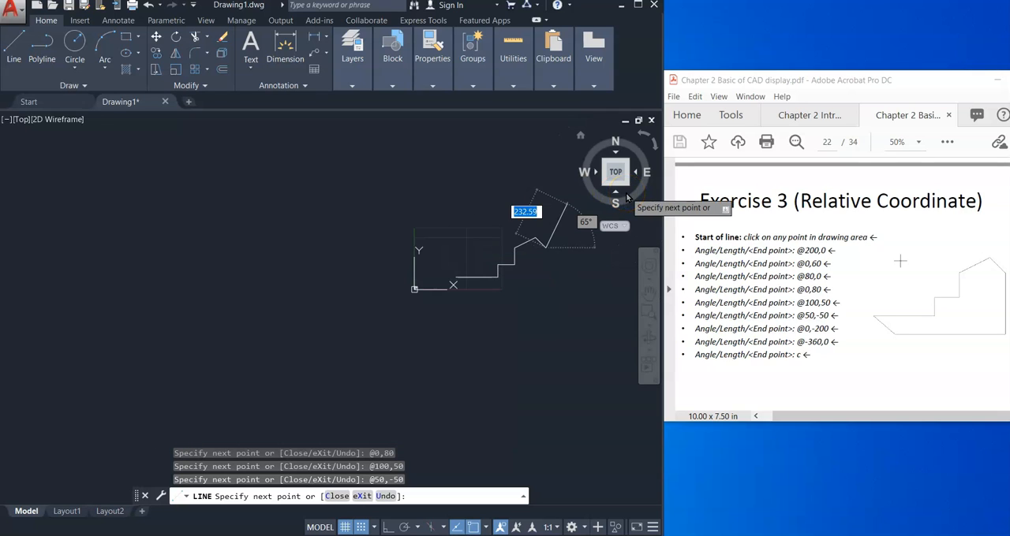
type("0")
key("Tab")
type("-200")
key("Return")
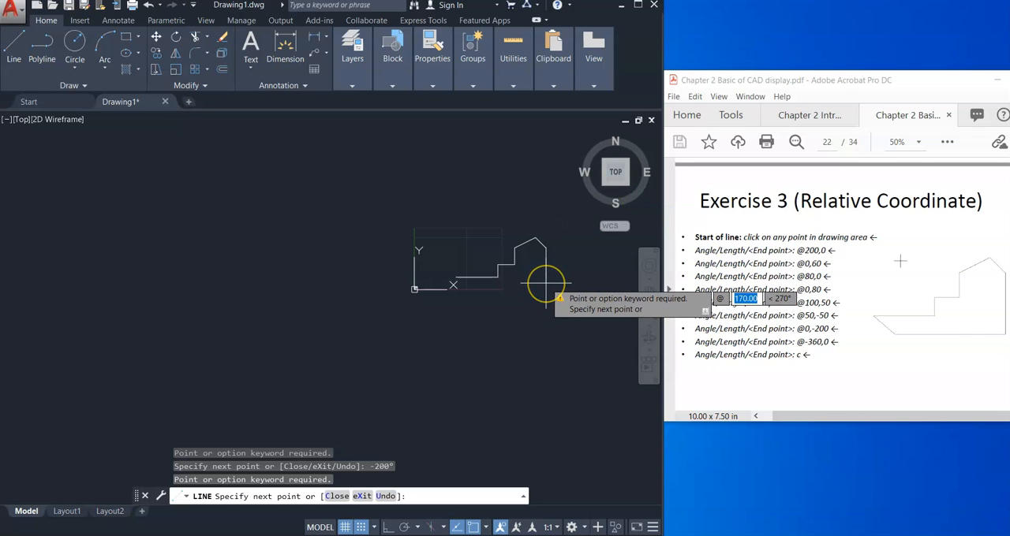
Step: Continue the Exercise 3 outline with the vertical and base segments at relative coordinates @0,-200 and @-360,0
type("0,-200")
key("Return")
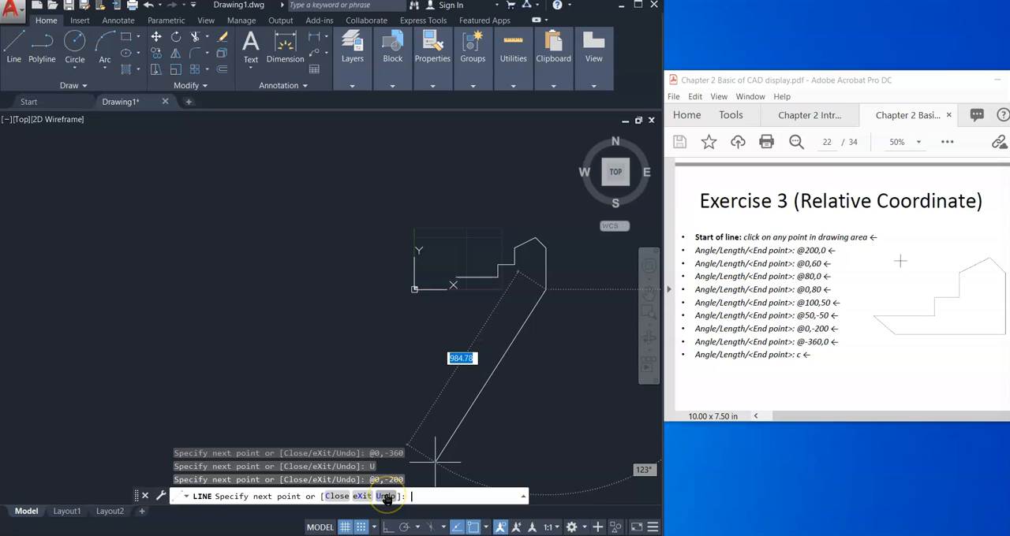
type("@-")
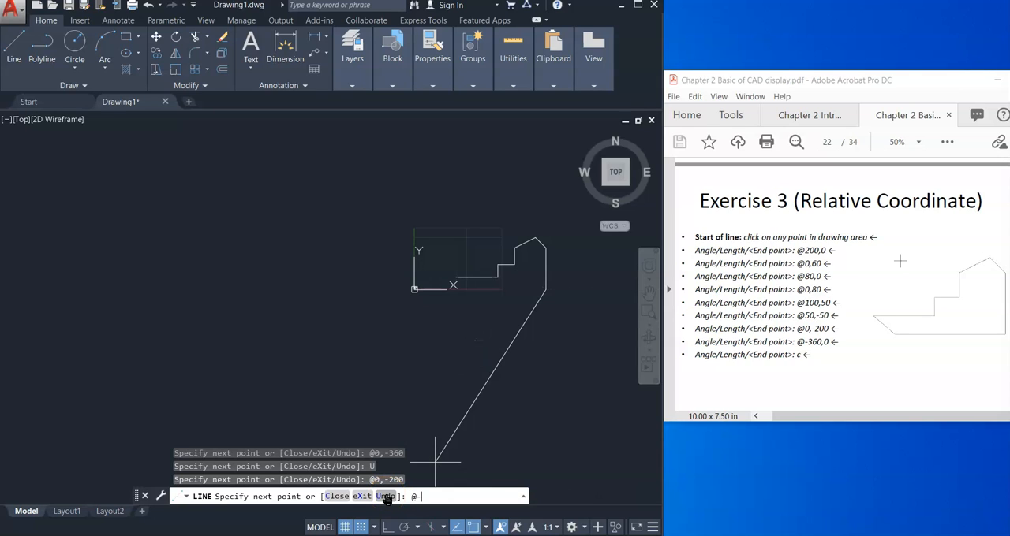
type("360,0")
key("Return")
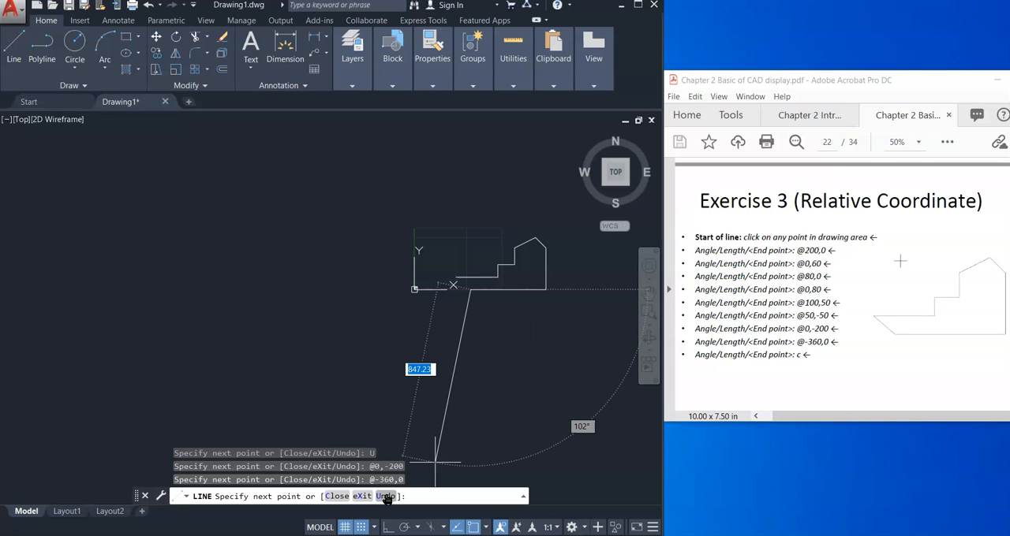
Step: Close the Exercise 3 outline back to its starting point with the Line command's Close option
type("c")
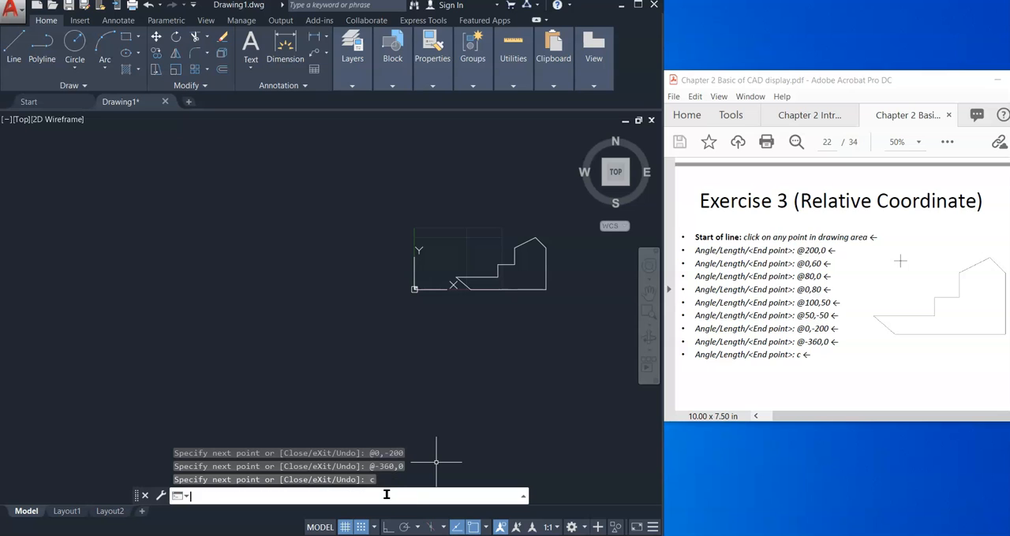
key("Return")
scroll(481, 247, "up", 2)
scroll(484, 244, "down", 1)
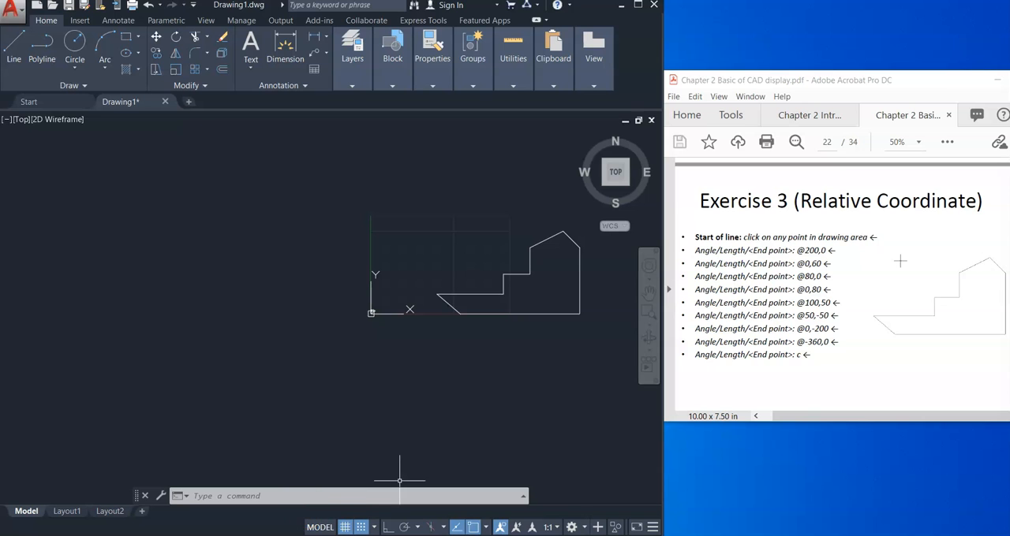
mouse_move(531, 487)
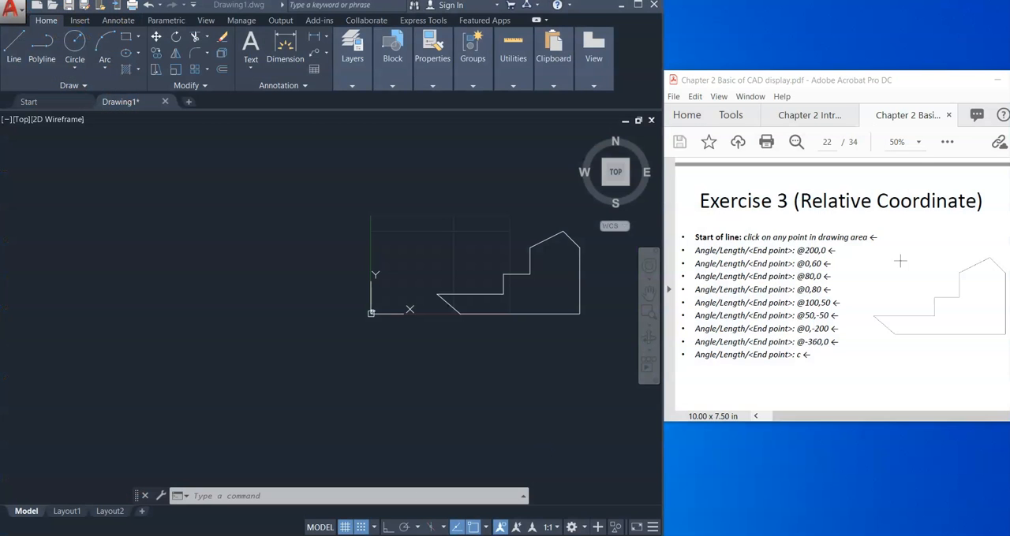